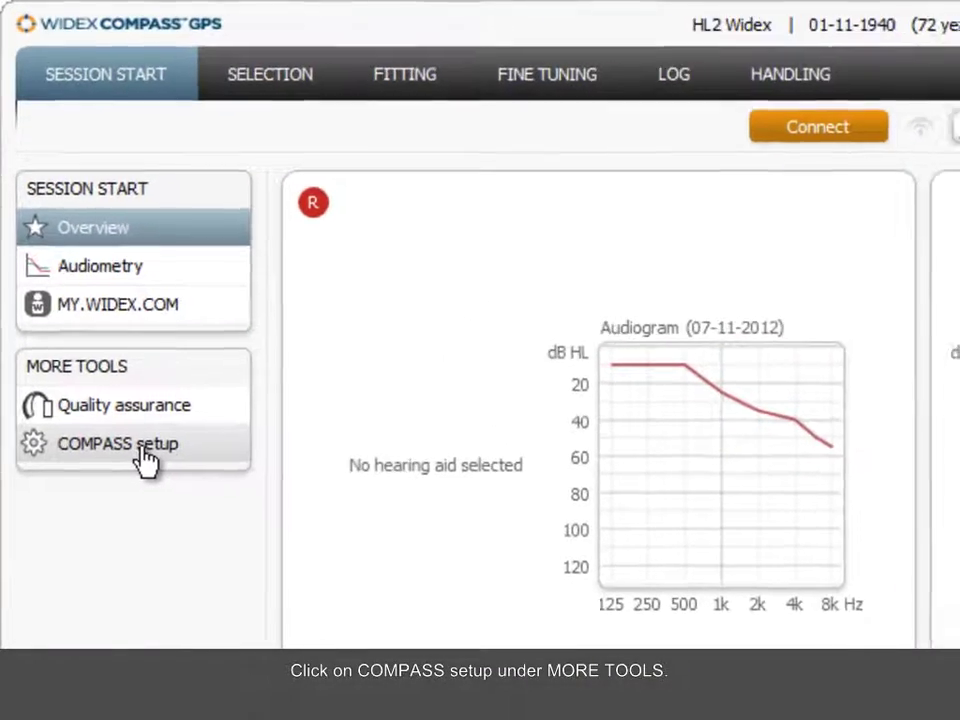
- Open COMPASS setup and confirm English language, battery low warning On and Improvement Program On
click(150, 468)
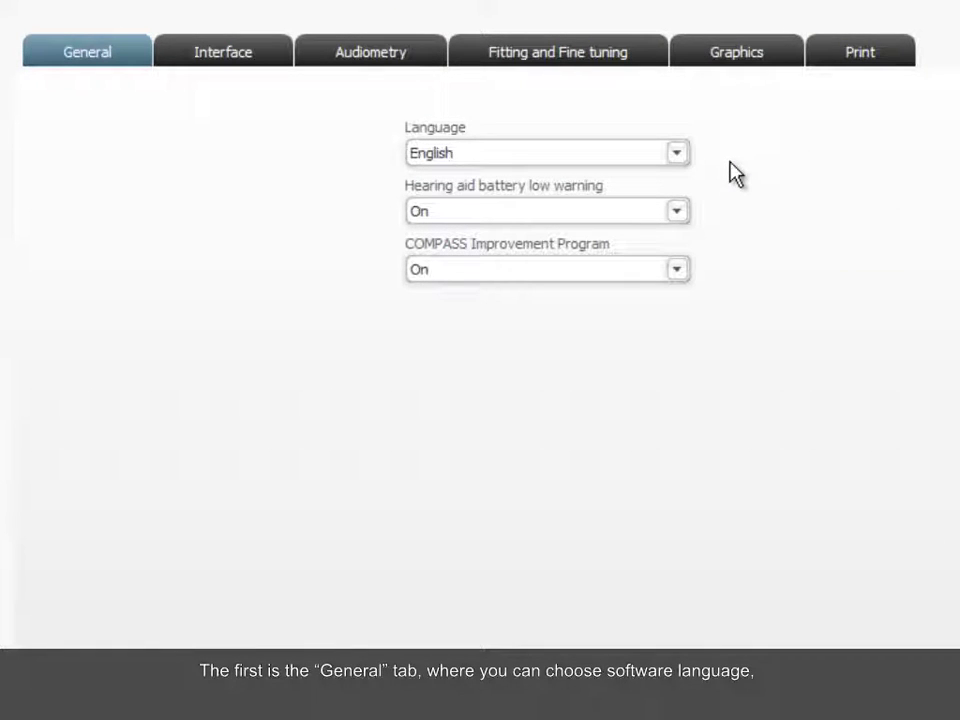
click(681, 157)
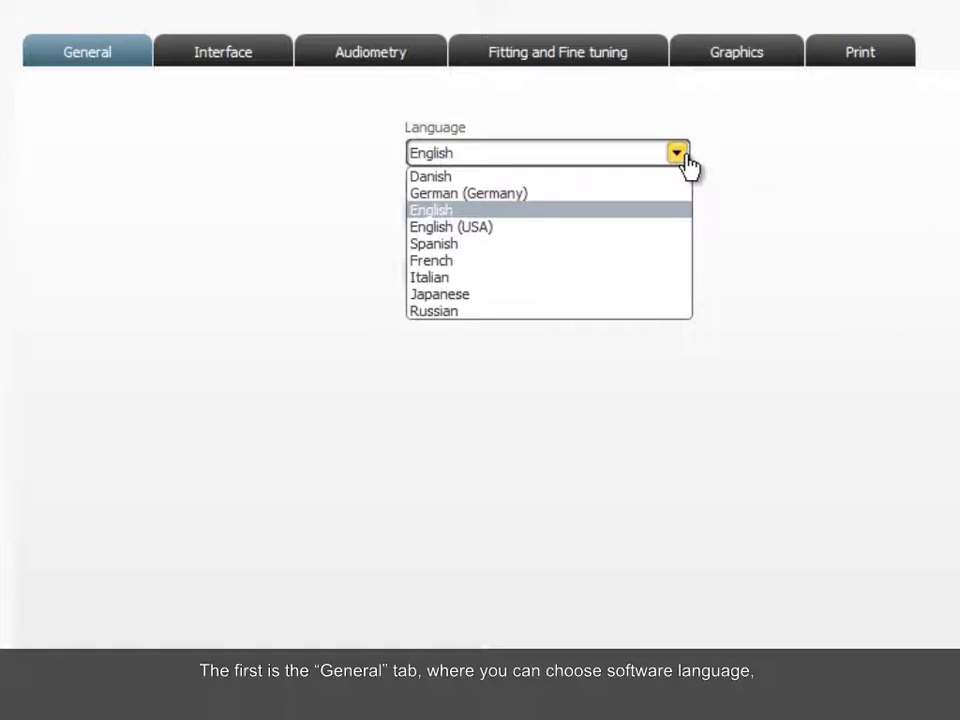
click(686, 165)
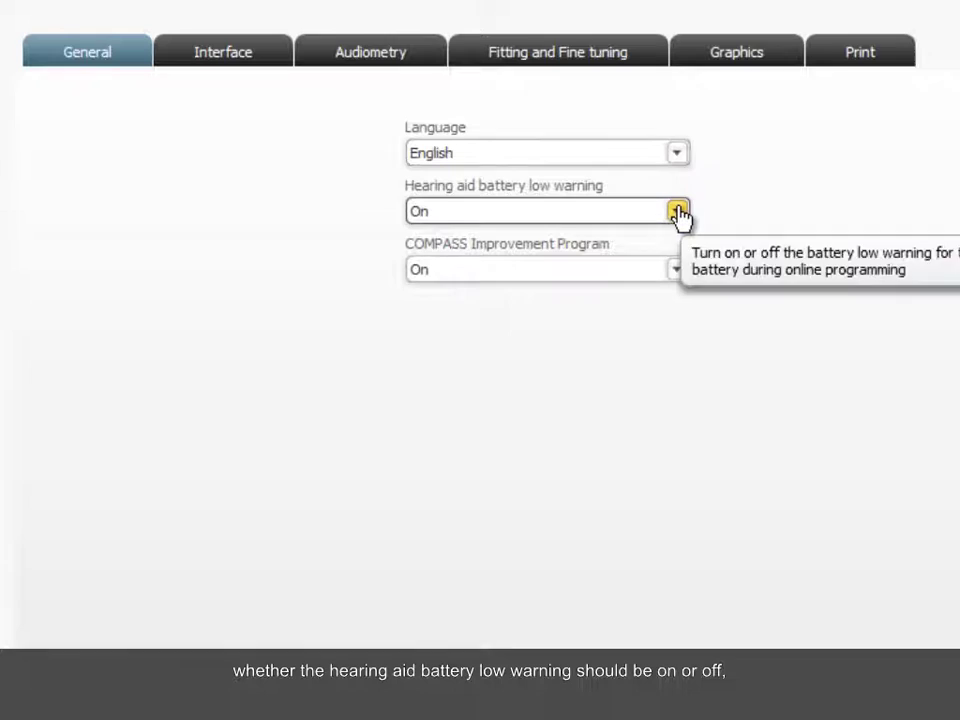
click(679, 212)
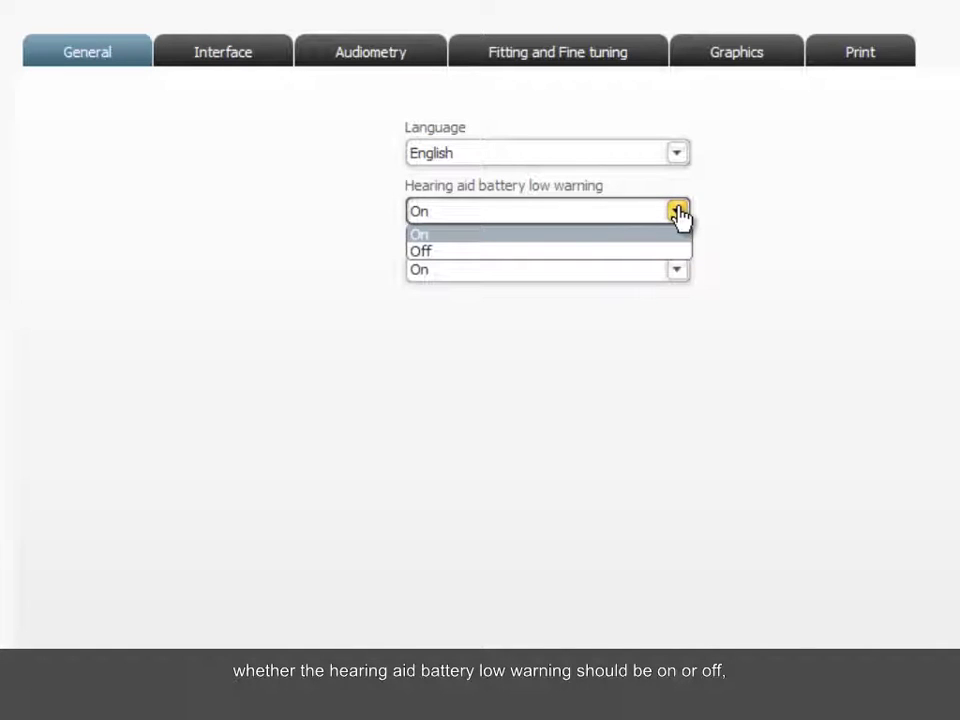
click(679, 214)
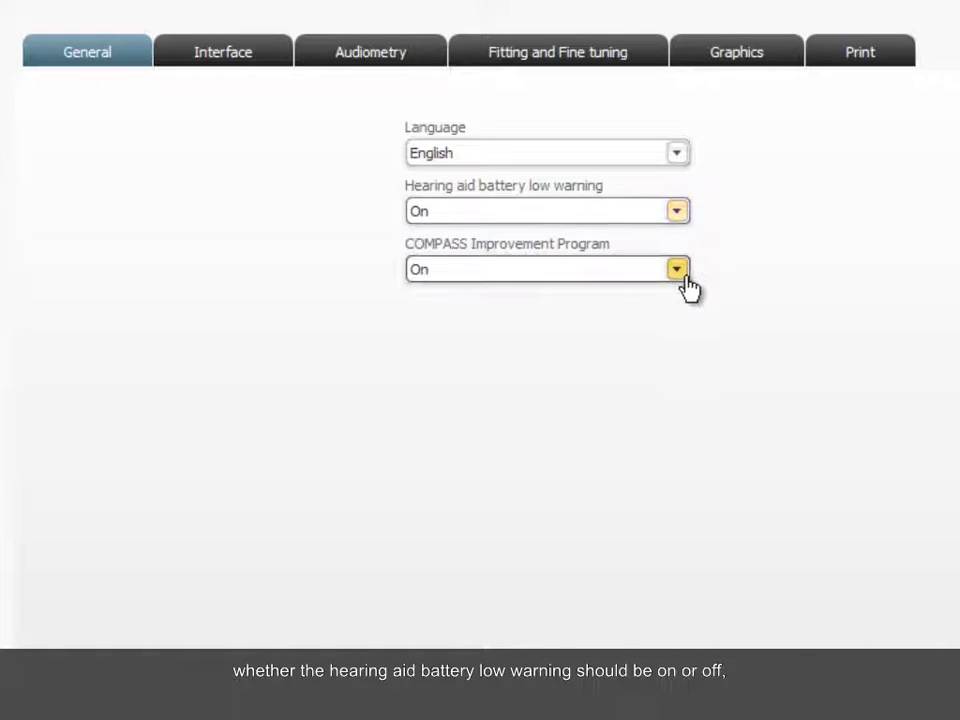
click(679, 271)
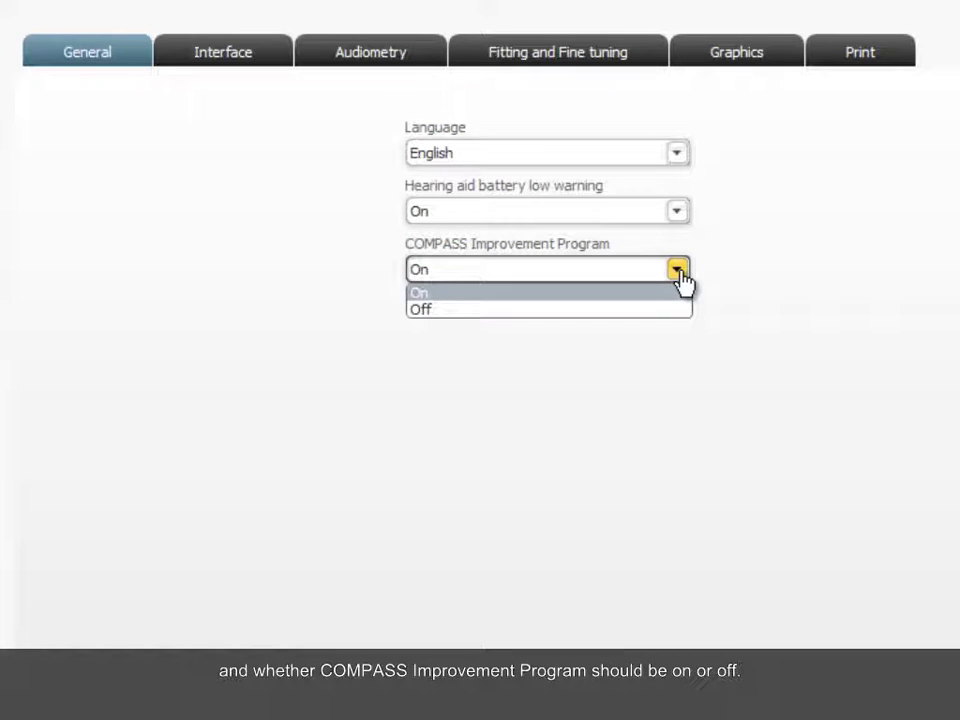
click(679, 272)
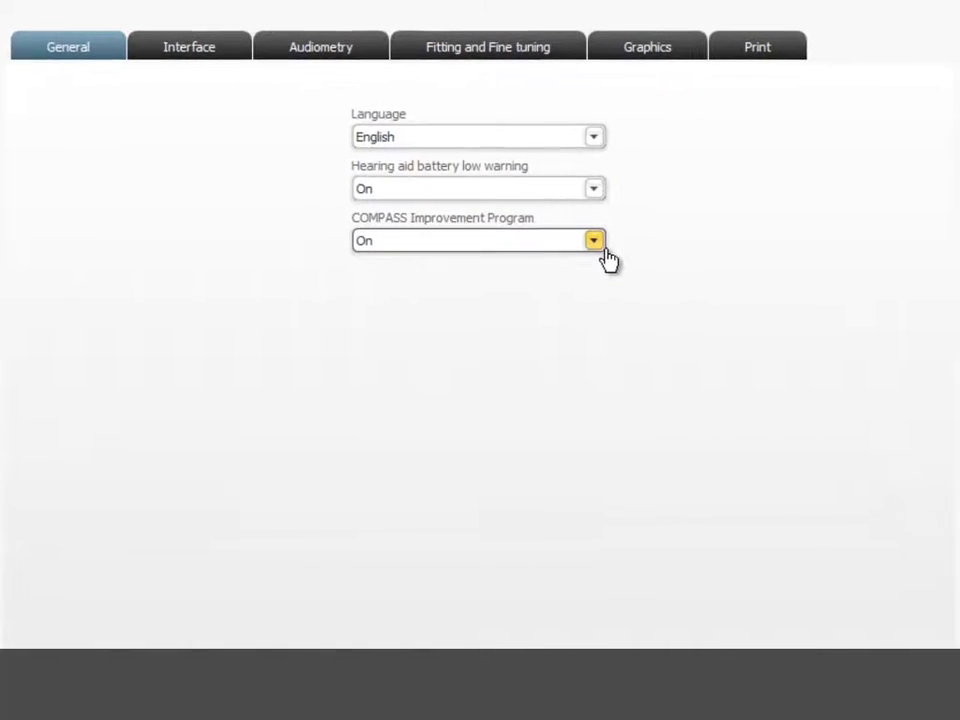
- Add nEARcom to the current interfaces on the Interface tab
click(196, 57)
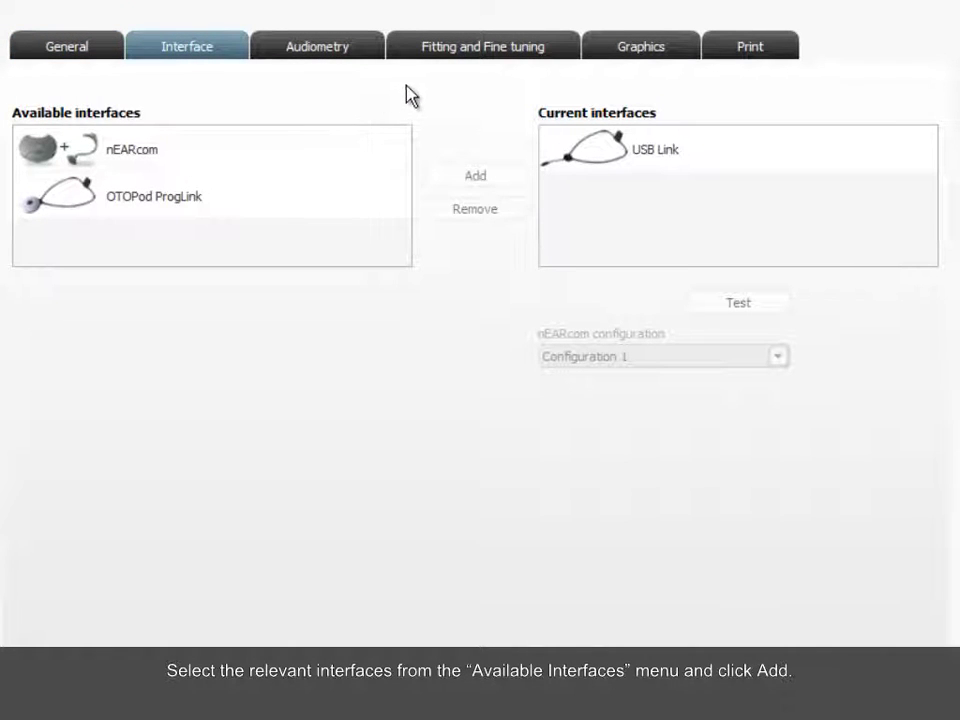
click(225, 159)
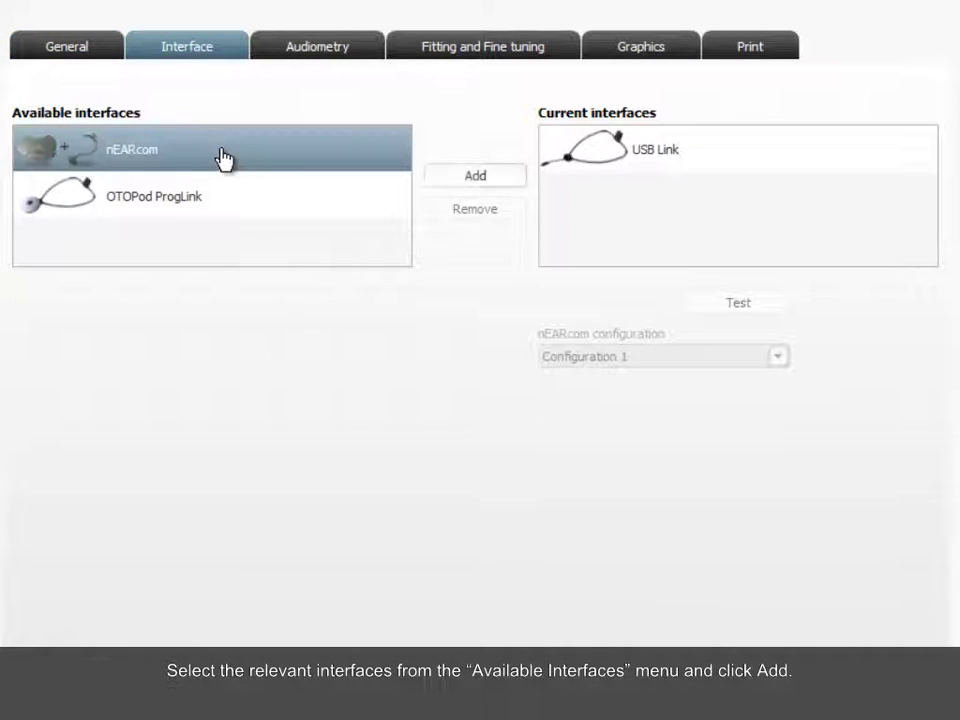
click(471, 177)
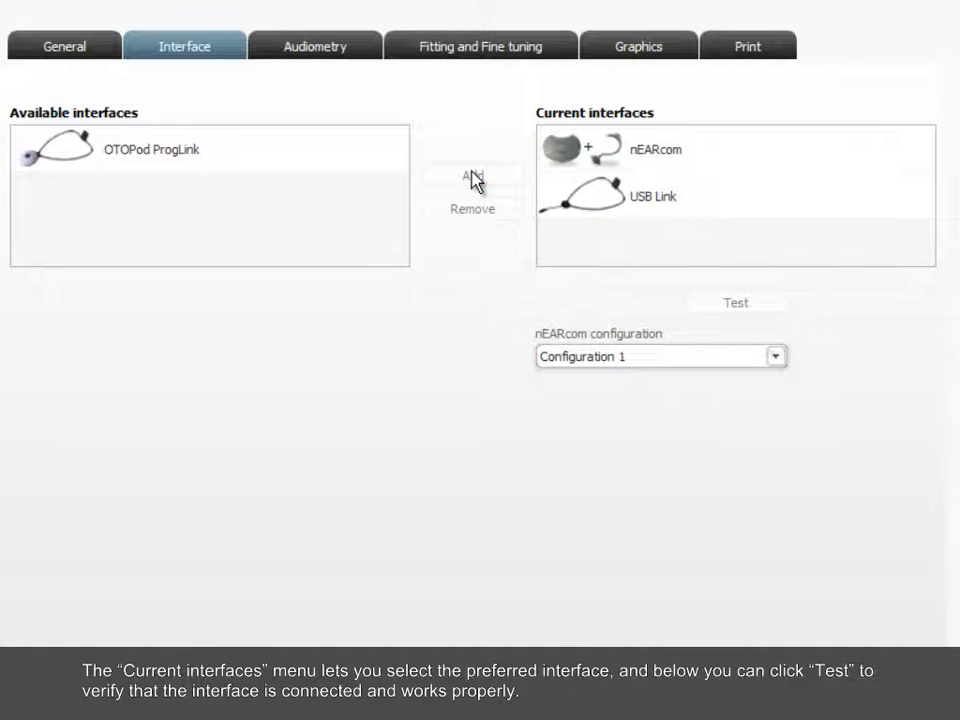
- Select USB Link and test it, confirming the connection is established
click(708, 192)
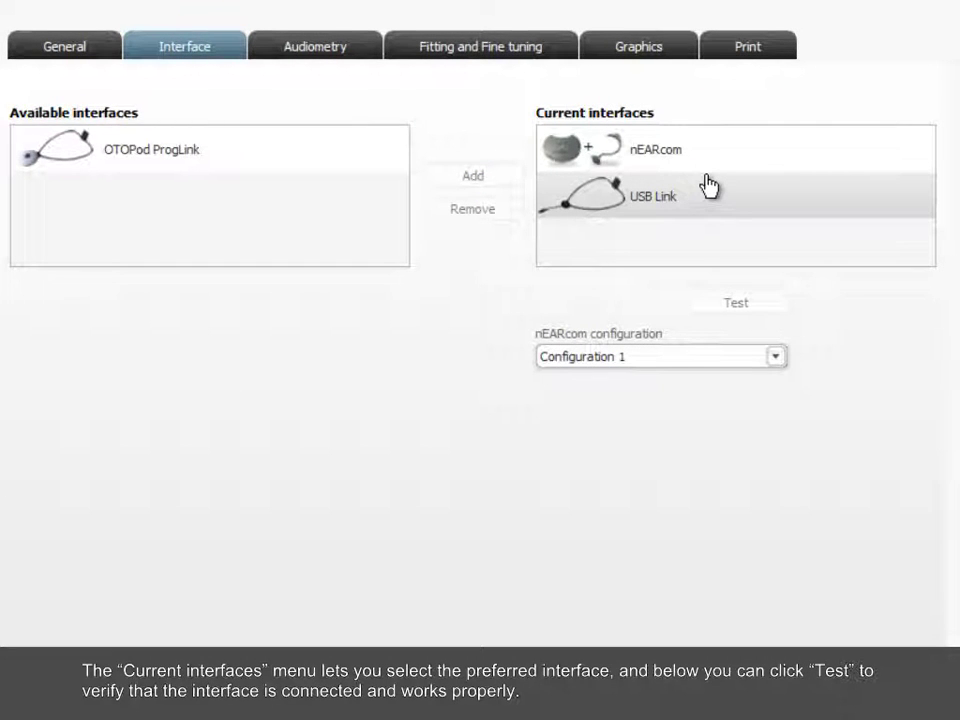
click(706, 198)
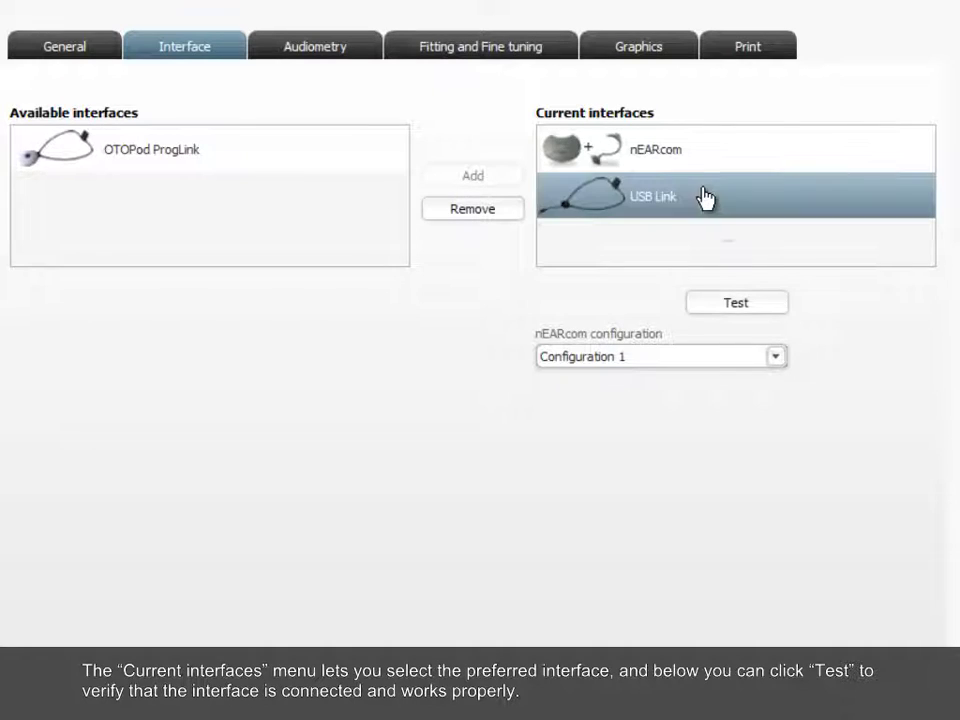
click(736, 306)
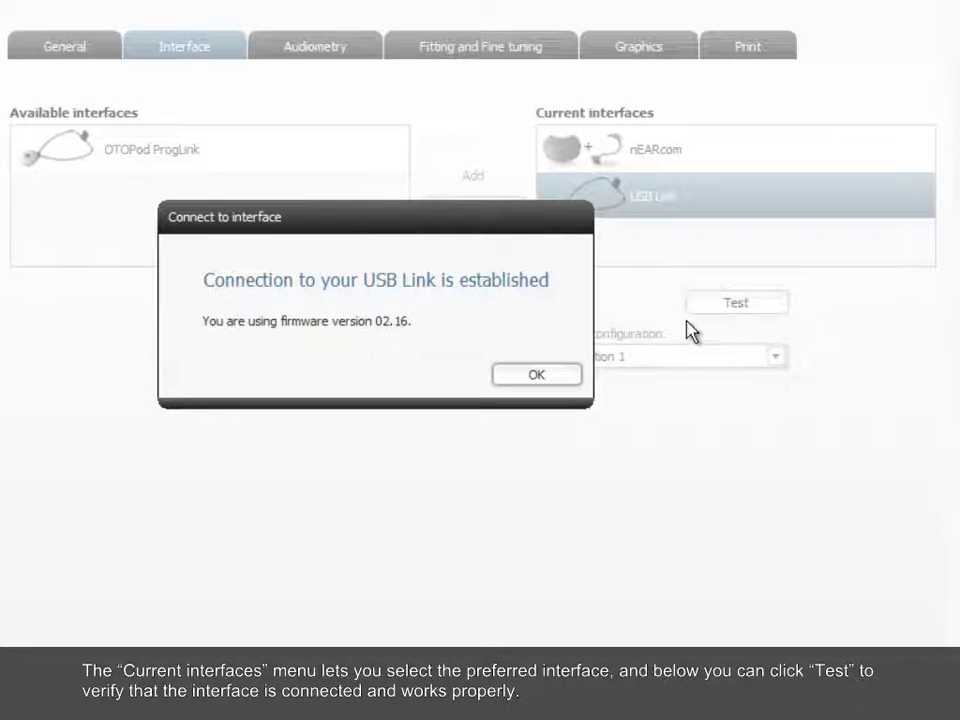
click(540, 378)
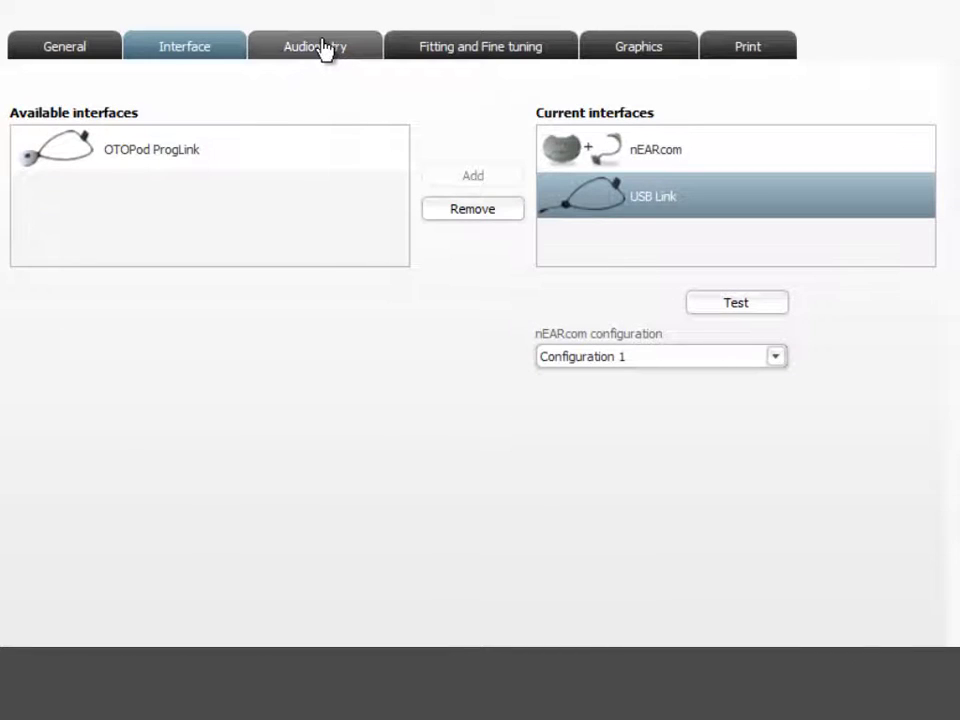
- Keep Audiometry (dB HL), insert phone and foam tip, and the 750 Hz correction at 17
click(326, 48)
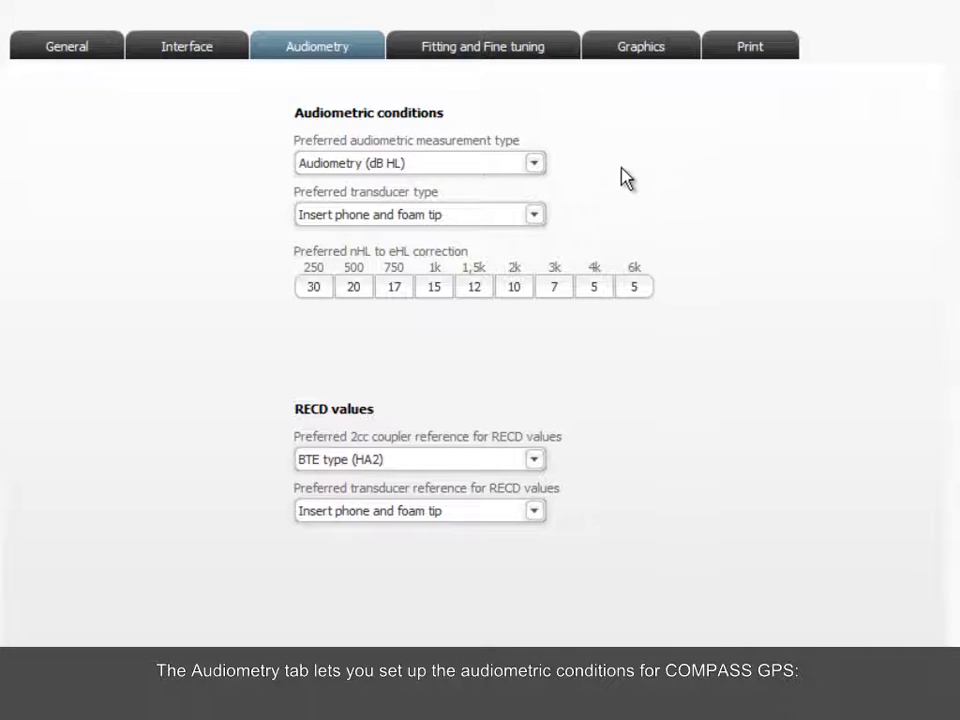
click(530, 165)
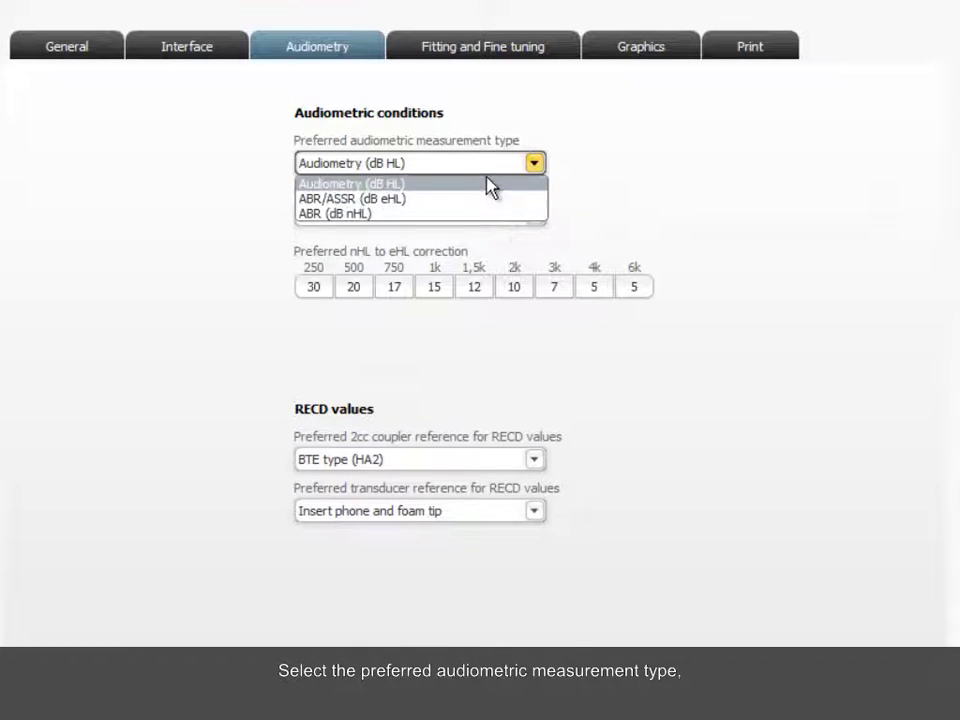
click(491, 184)
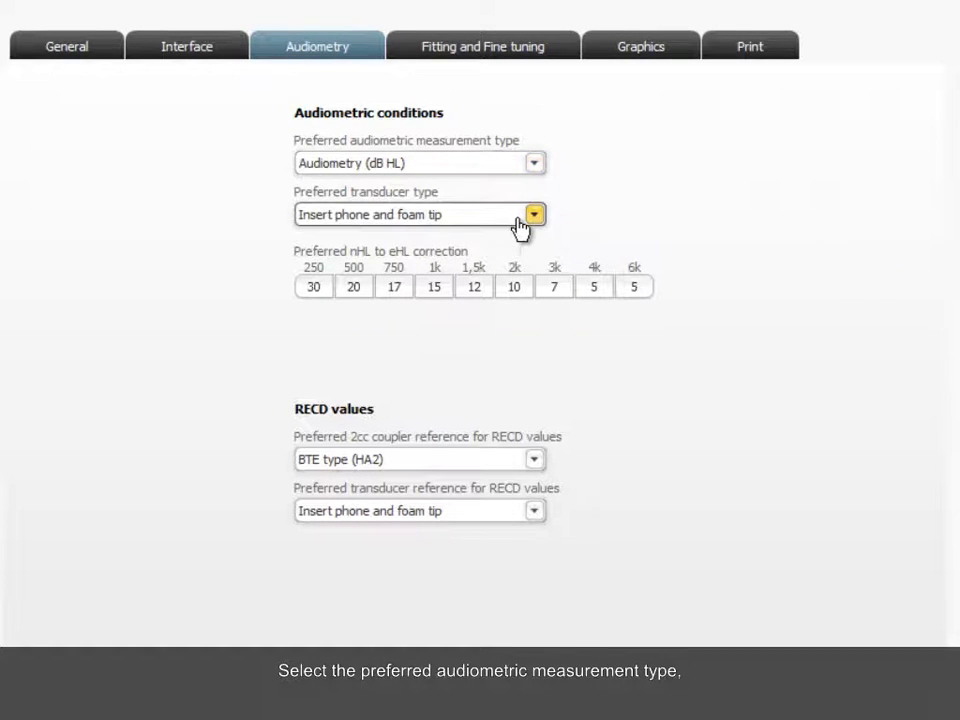
click(526, 216)
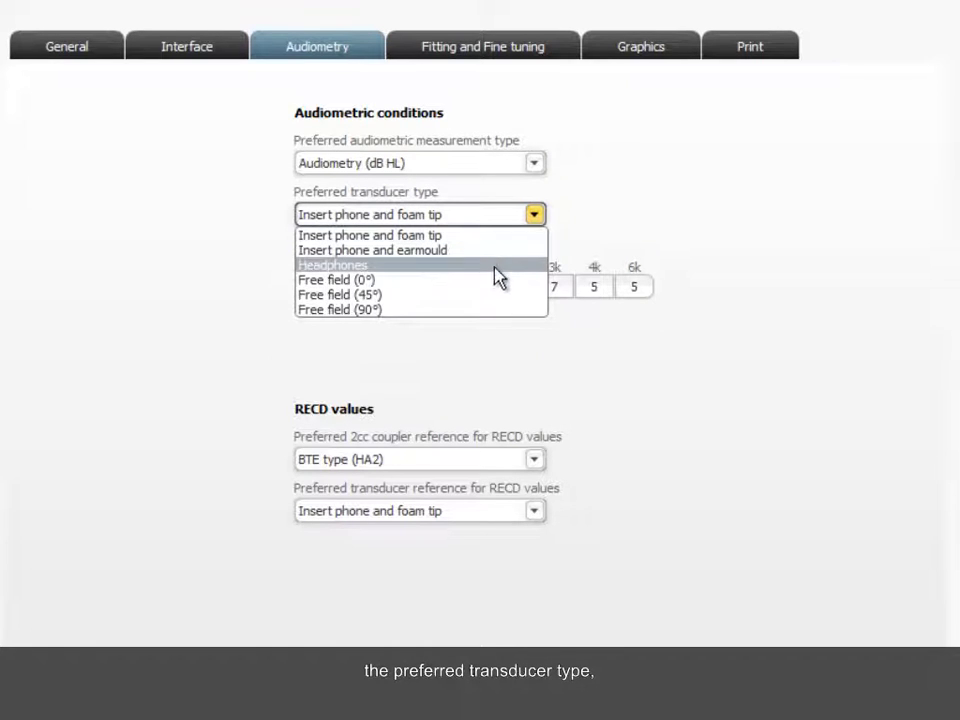
click(491, 235)
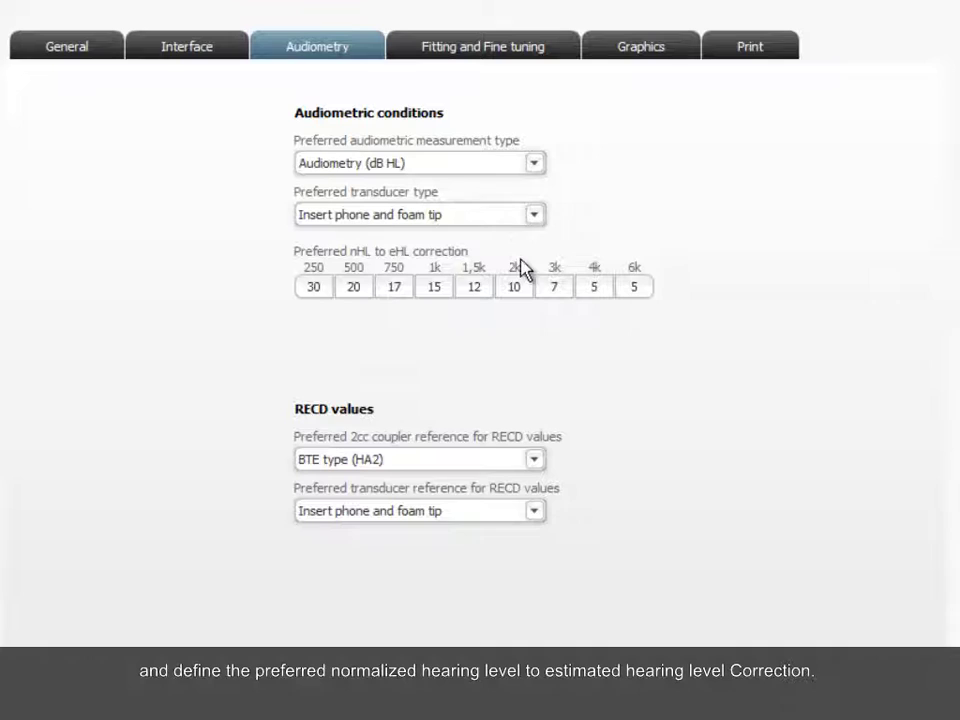
click(396, 287)
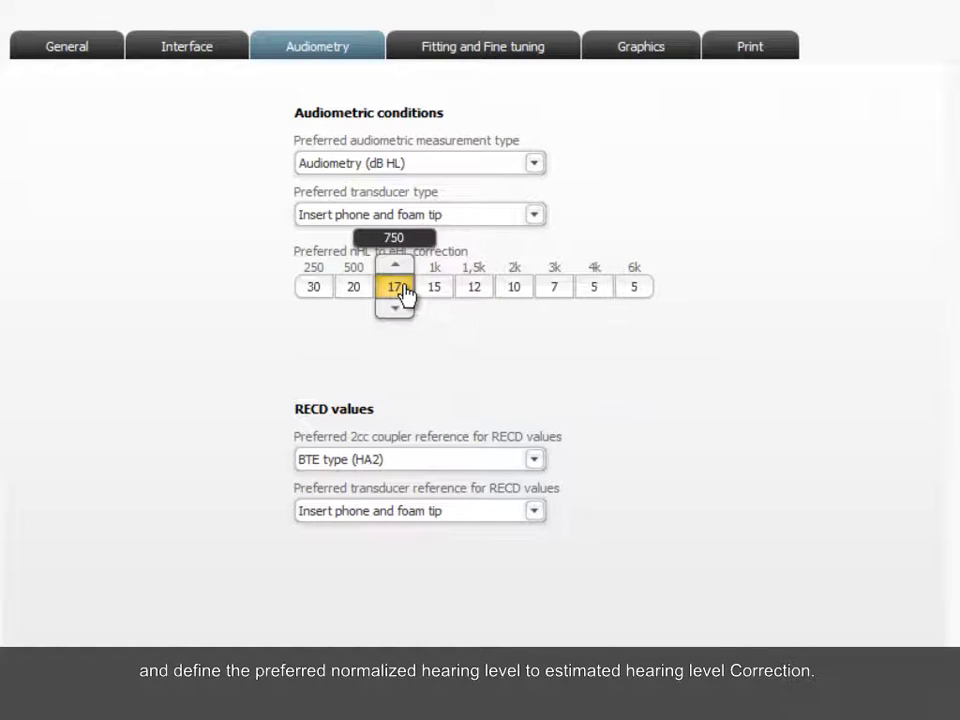
click(536, 337)
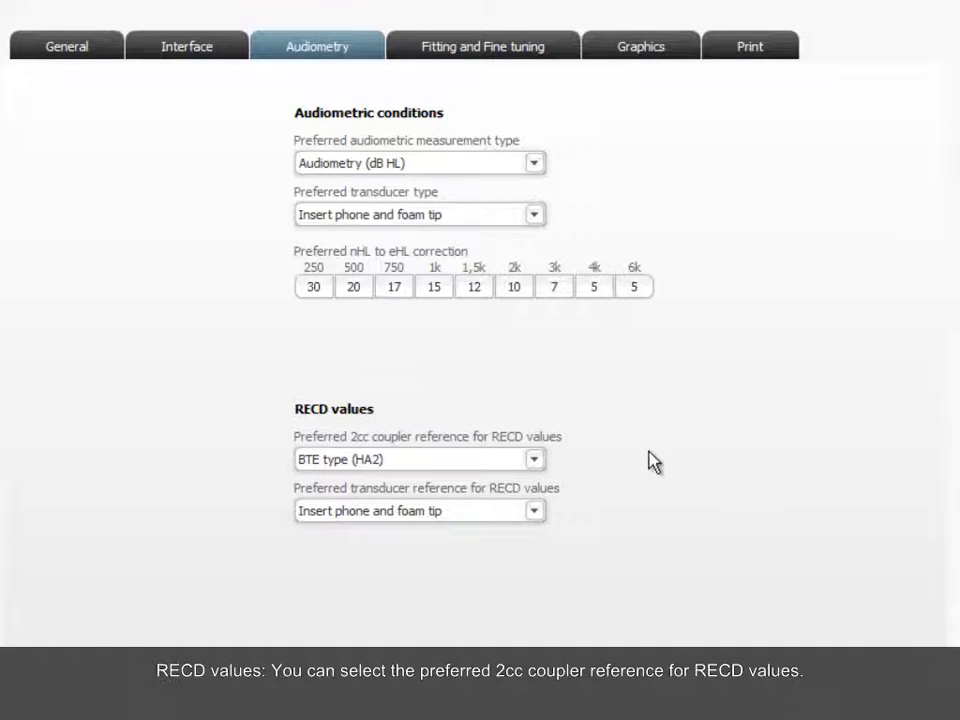
- Keep BTE type (HA2) and insert phone and foam tip as RECD references
click(535, 461)
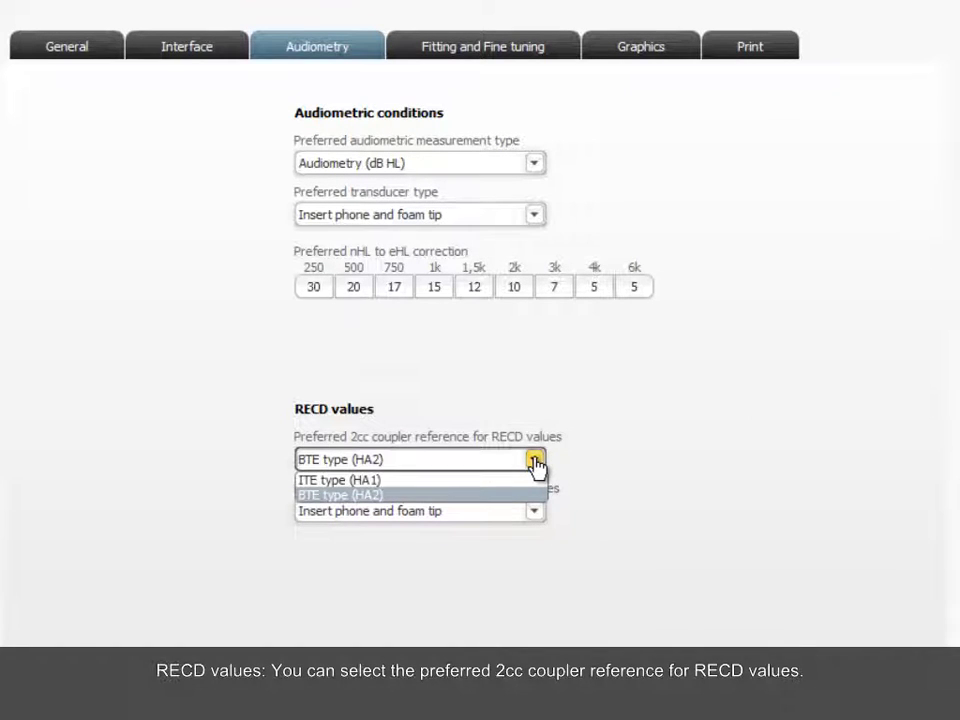
click(536, 463)
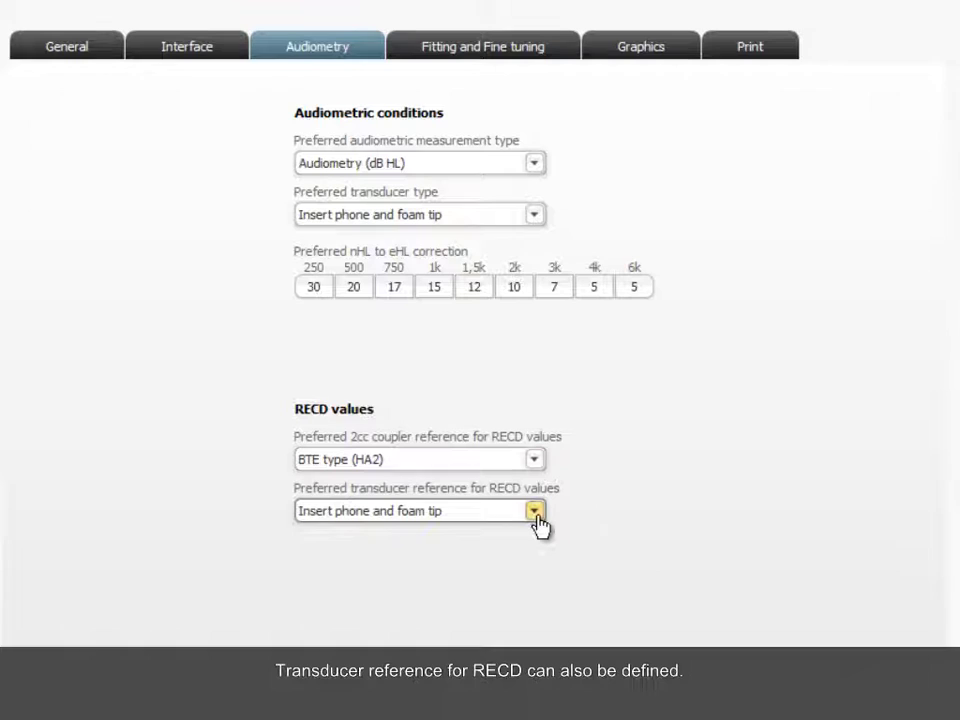
click(536, 513)
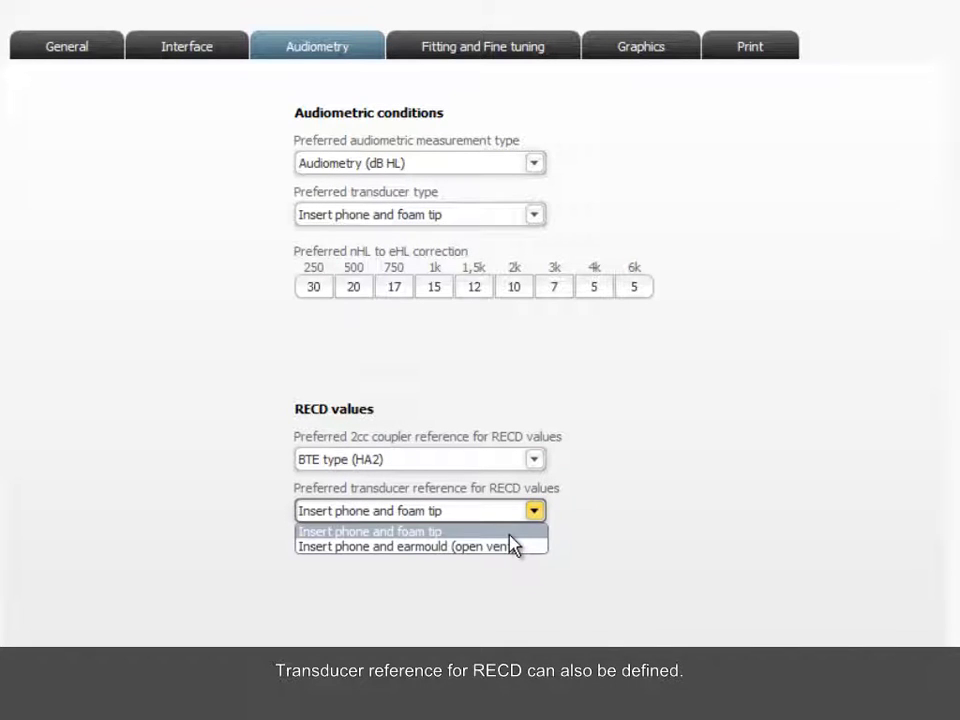
click(621, 531)
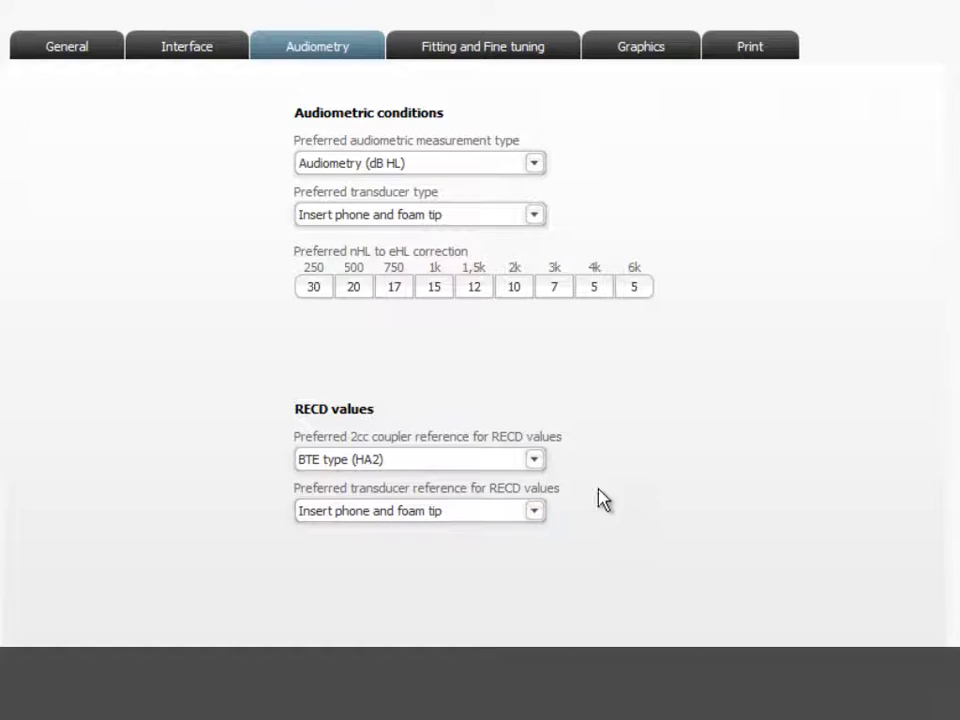
click(457, 62)
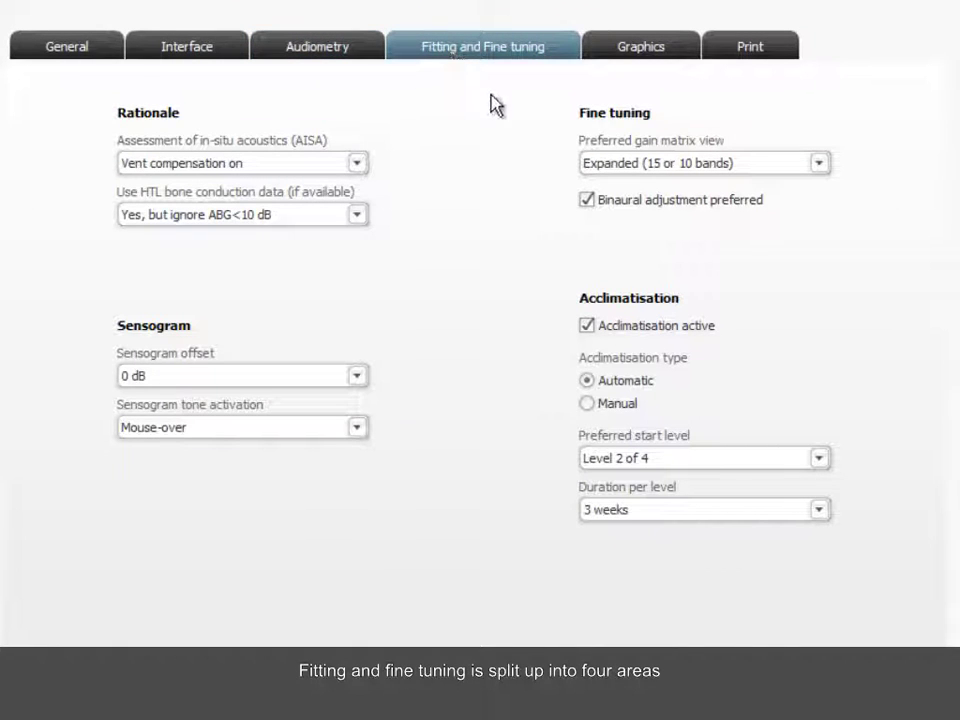
click(355, 165)
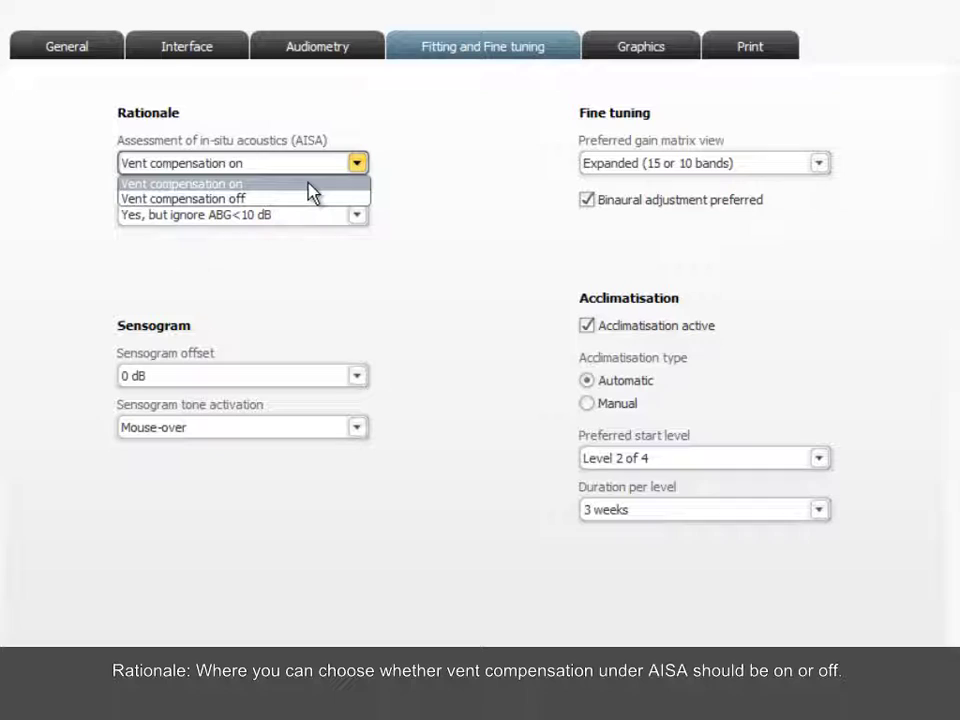
click(313, 186)
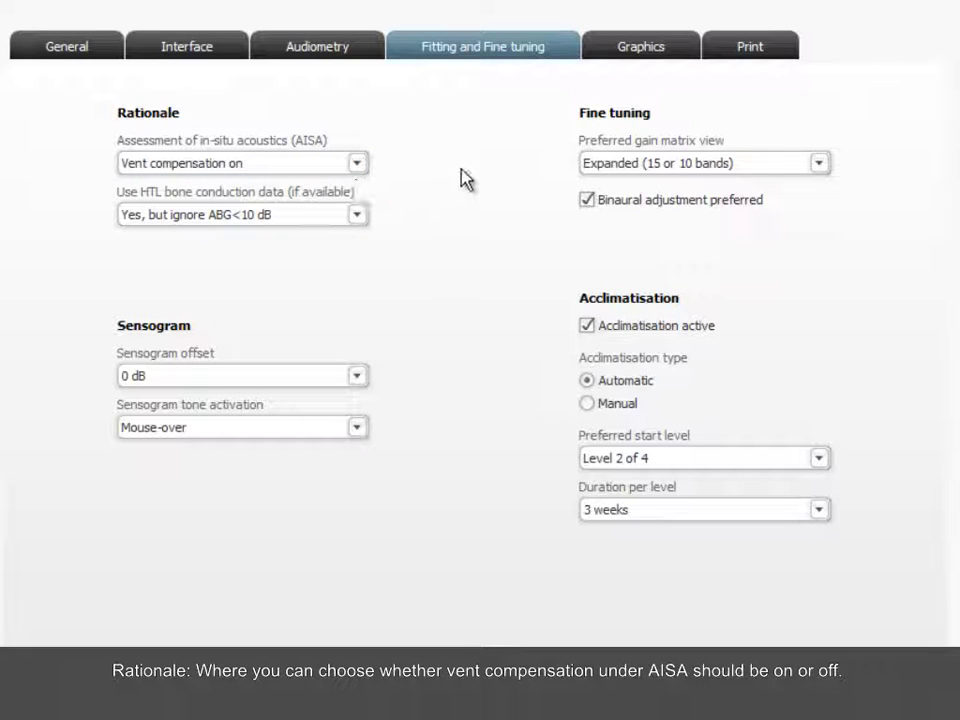
click(358, 218)
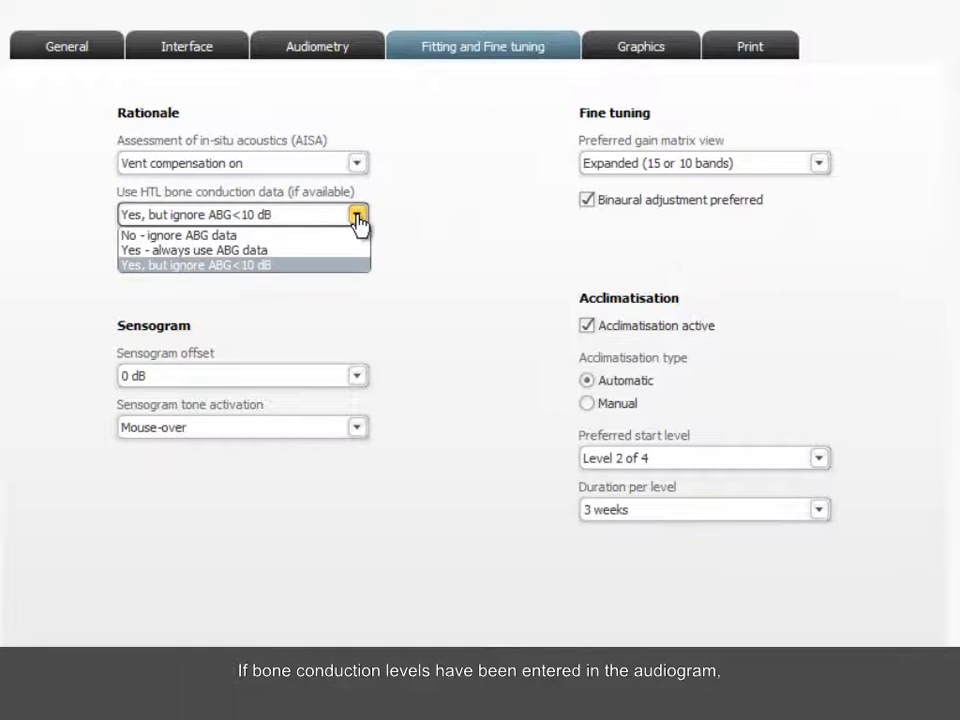
click(296, 279)
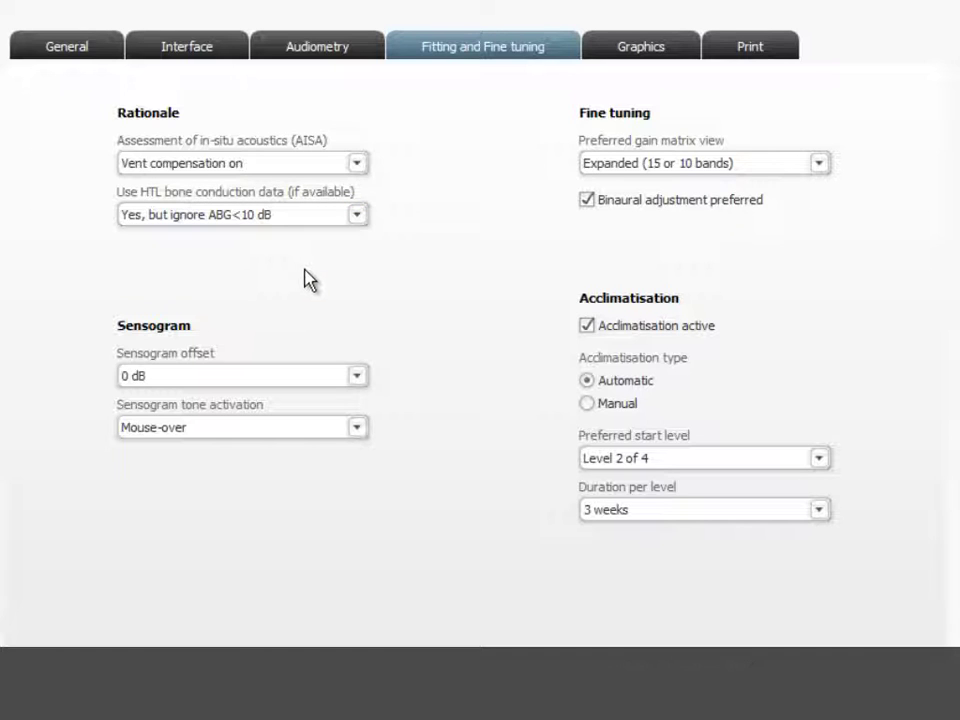
click(817, 164)
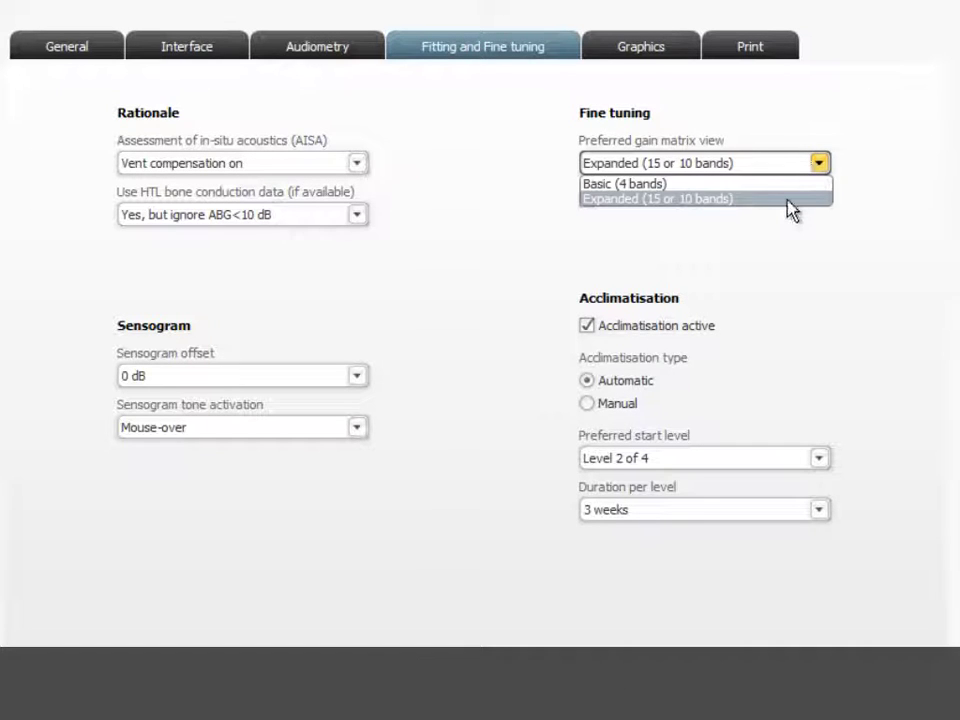
click(788, 199)
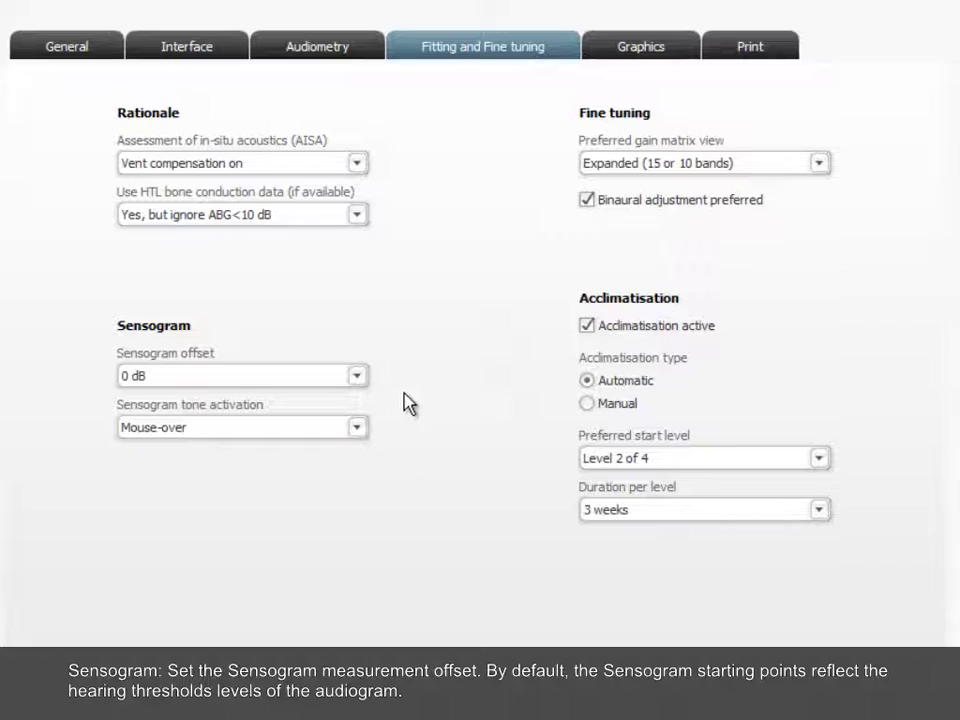
click(357, 378)
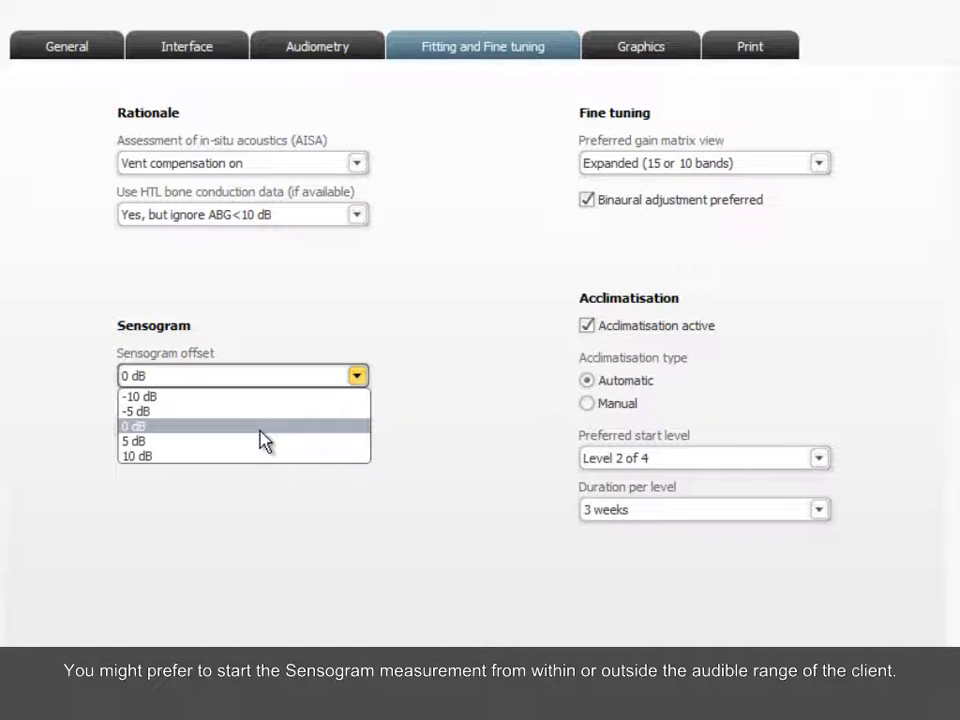
click(262, 441)
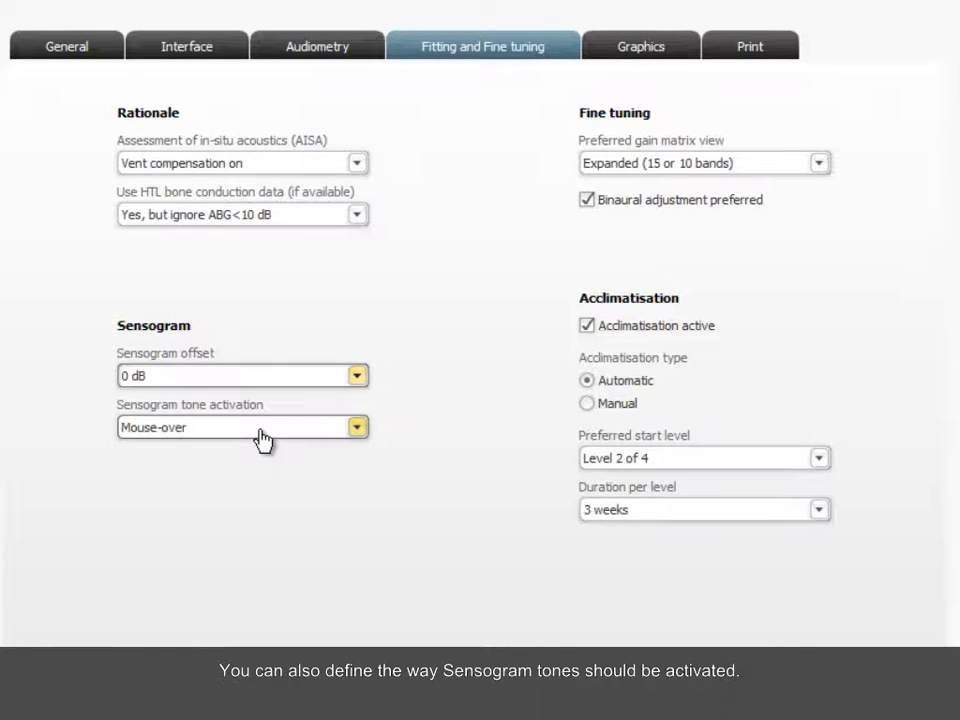
click(359, 430)
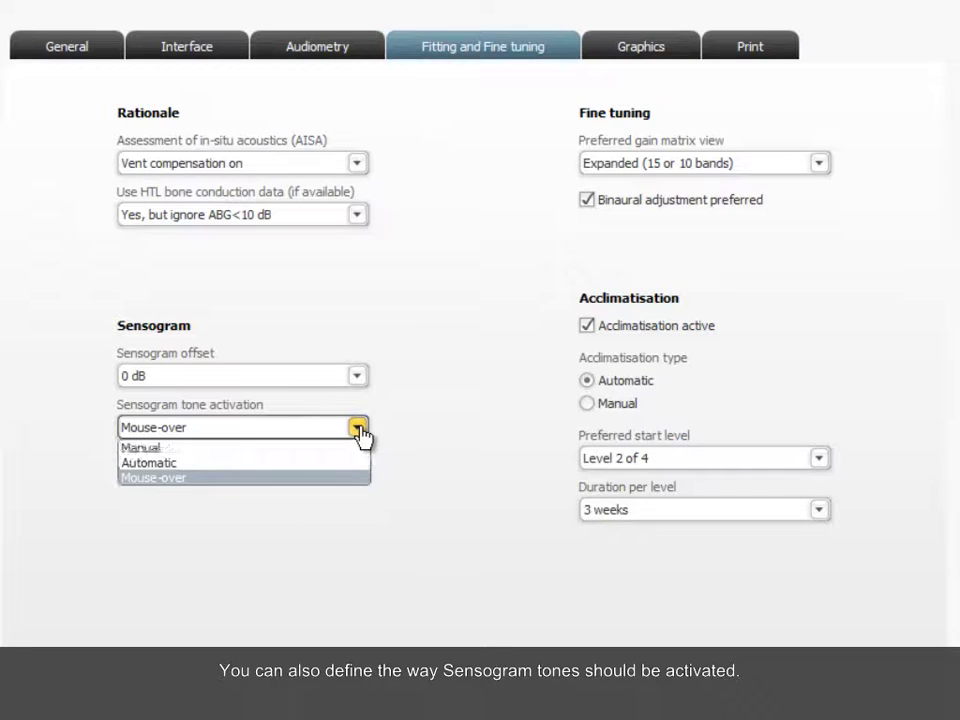
click(316, 484)
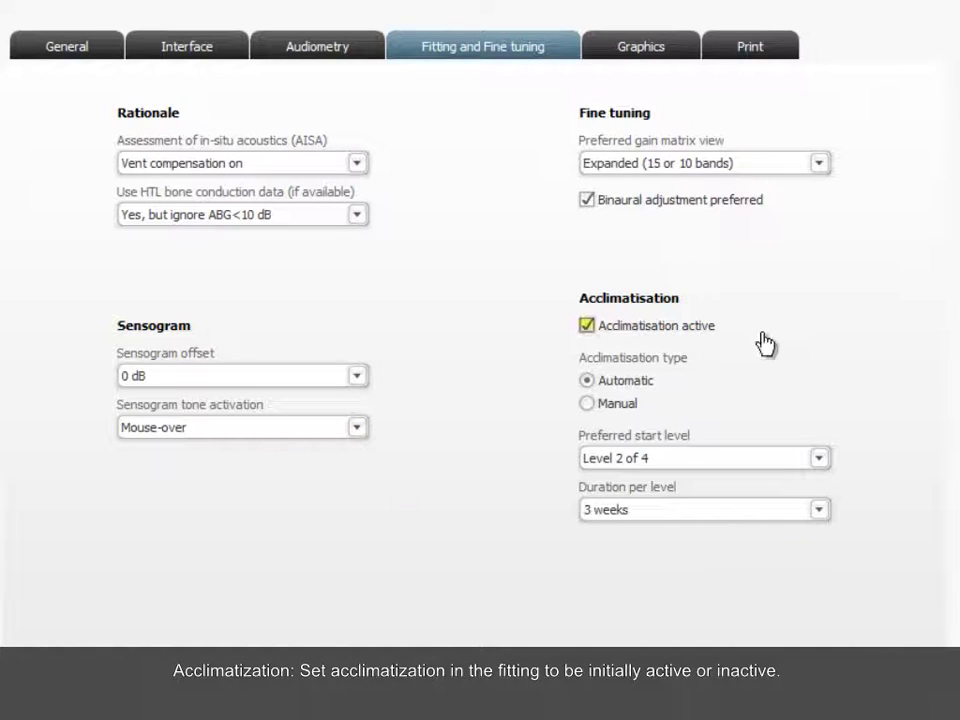
click(675, 332)
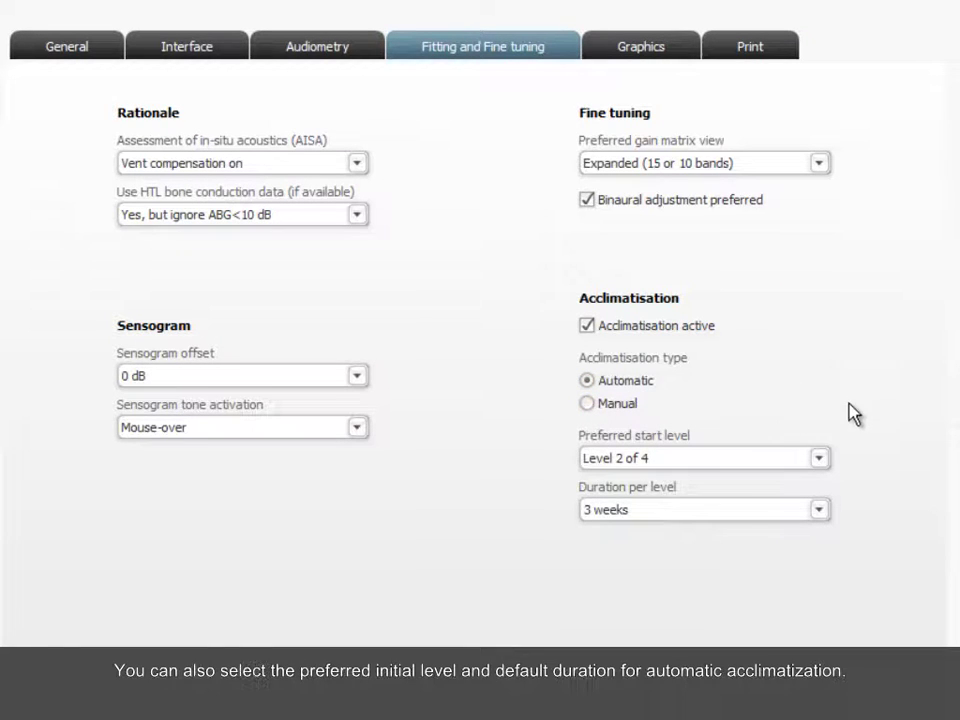
click(806, 457)
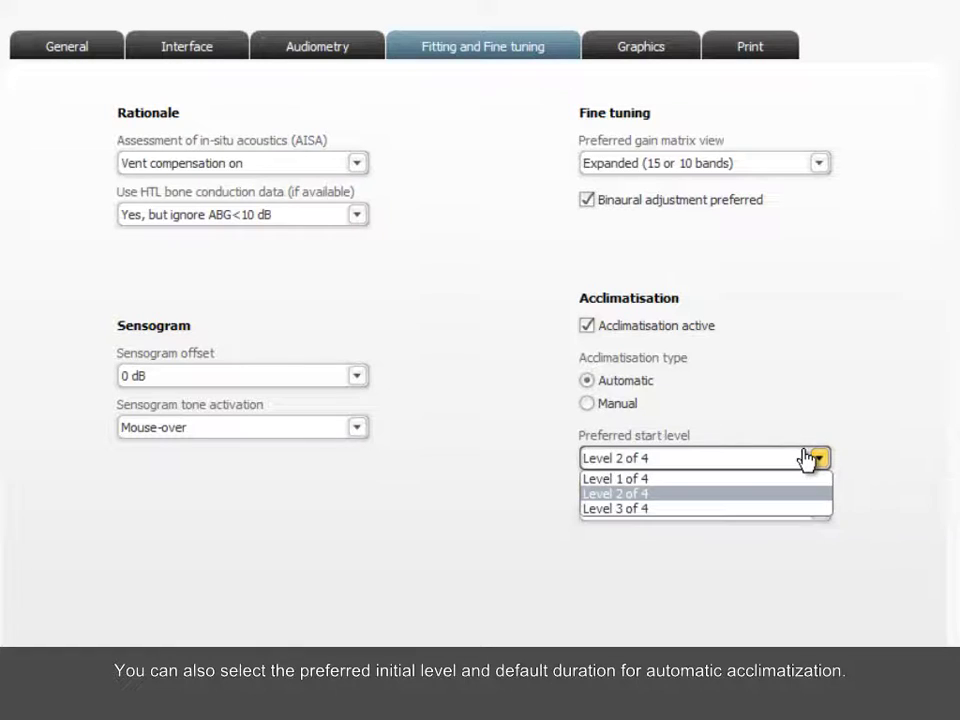
click(758, 496)
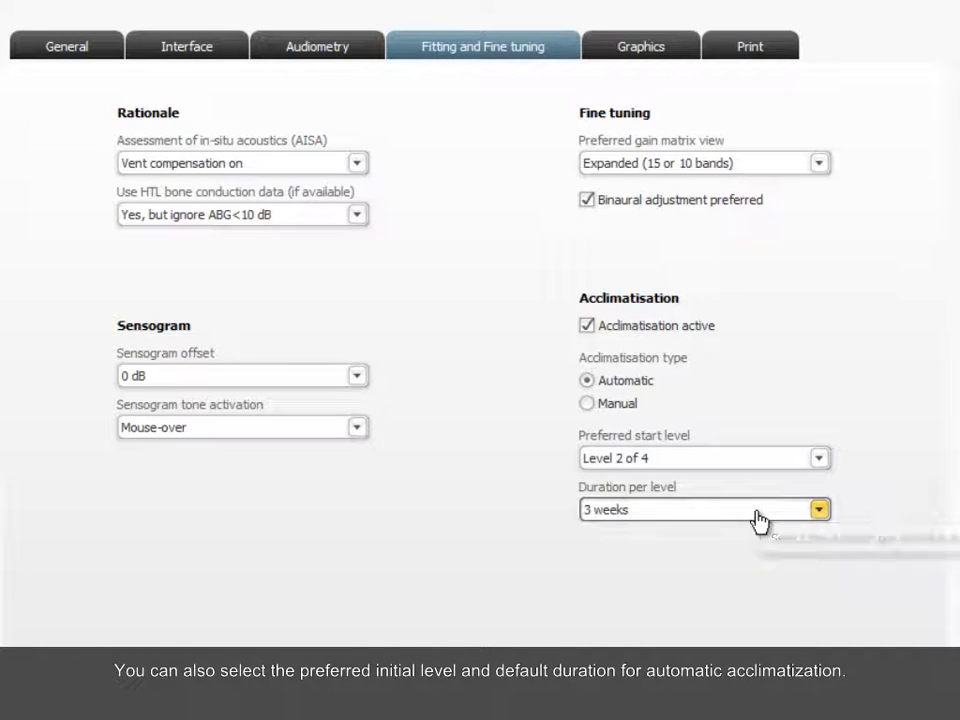
click(760, 510)
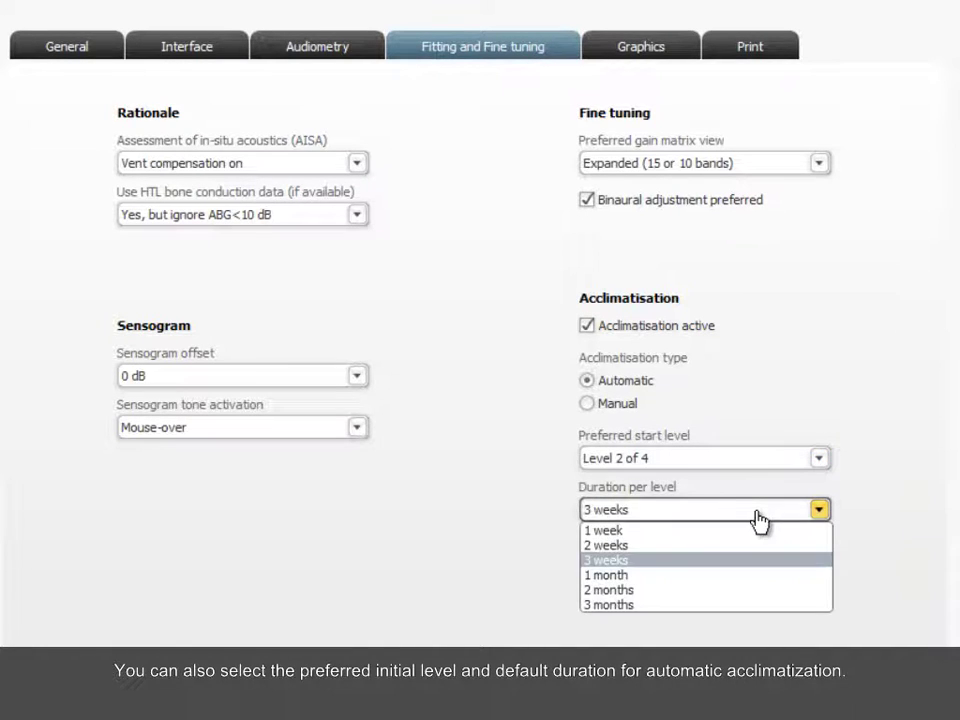
click(733, 562)
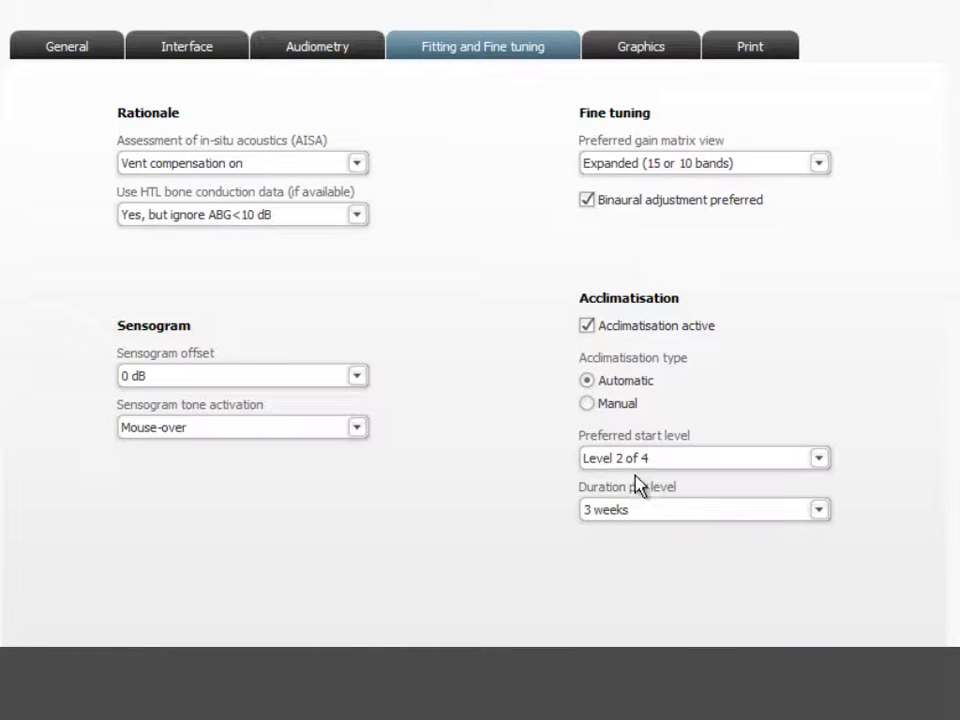
- Keep SoundTracker for both the Fitting overview and Gain settings graphics
click(664, 56)
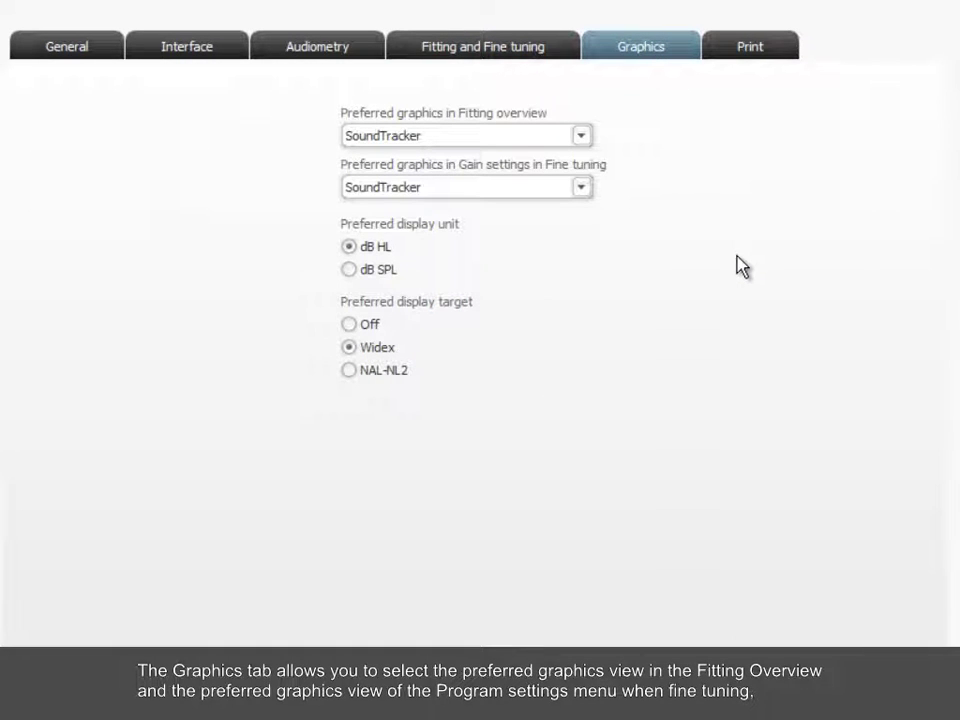
click(582, 136)
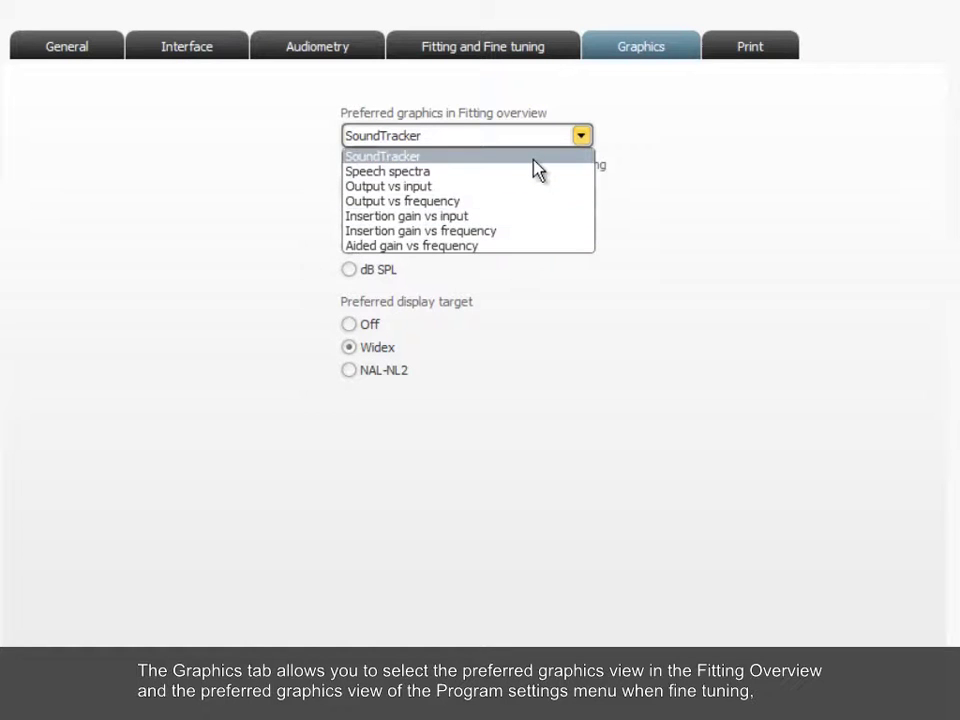
click(533, 158)
click(546, 190)
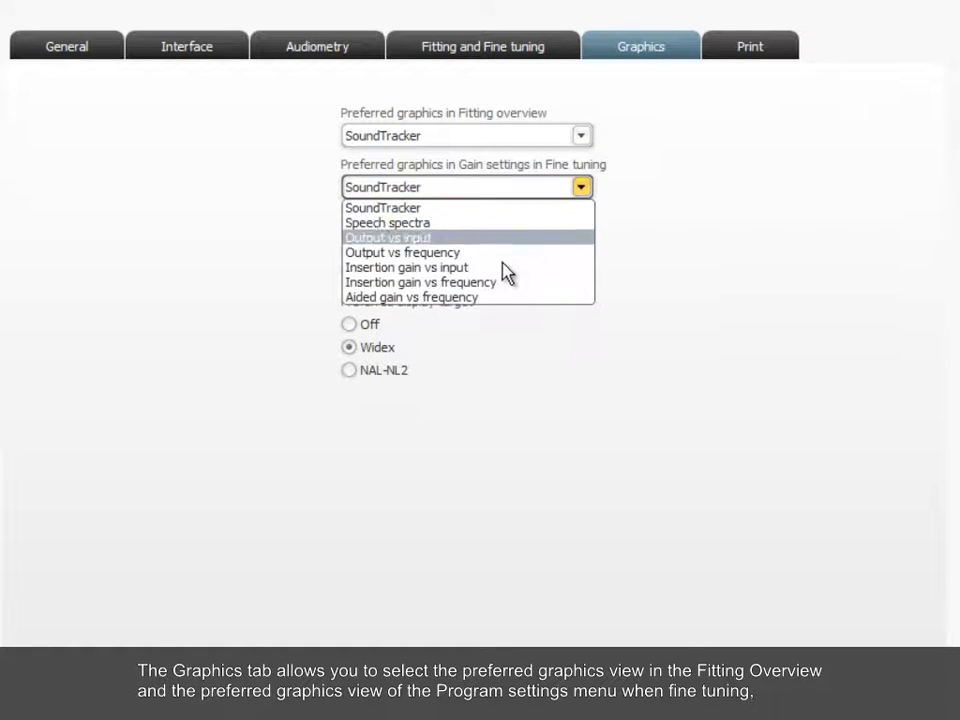
click(482, 209)
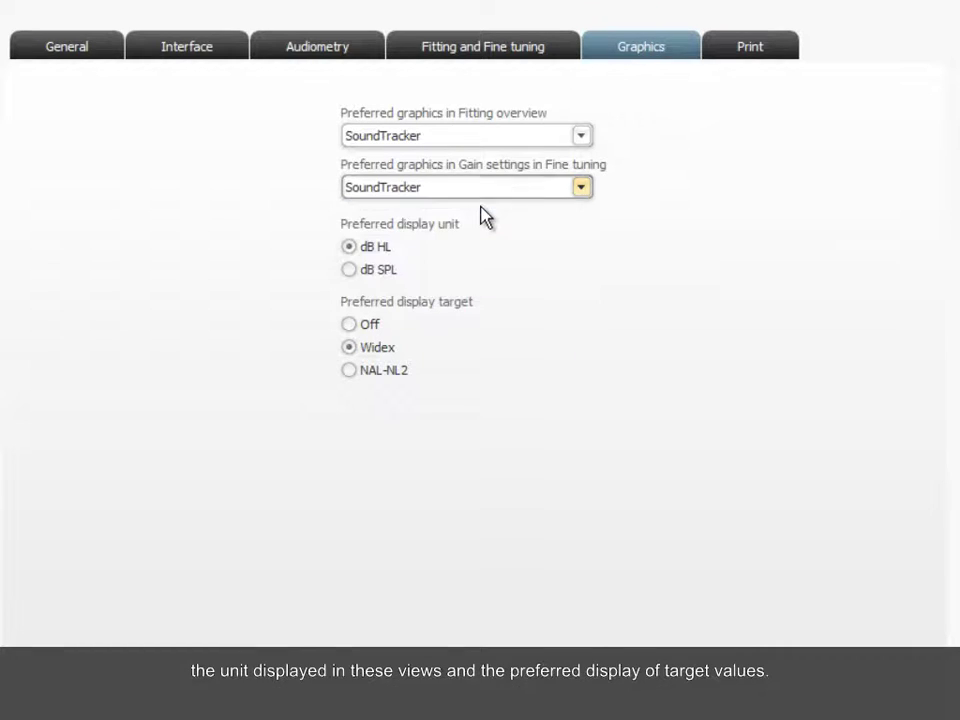
- Try dB SPL before returning to dB HL, and review the Widex and NAL-NL2 target options
click(376, 275)
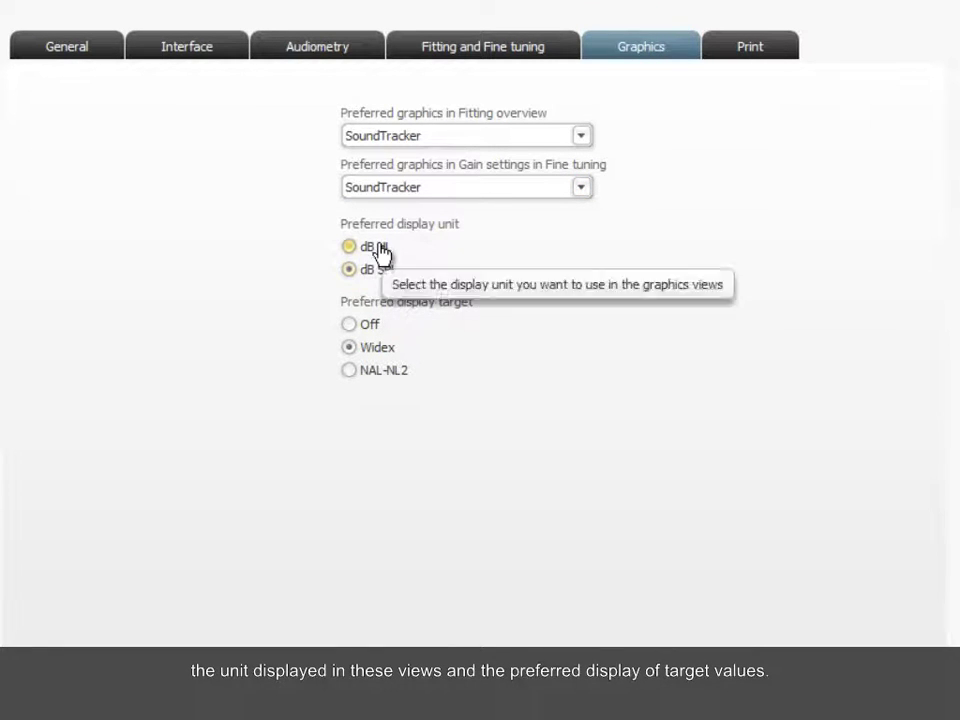
click(381, 250)
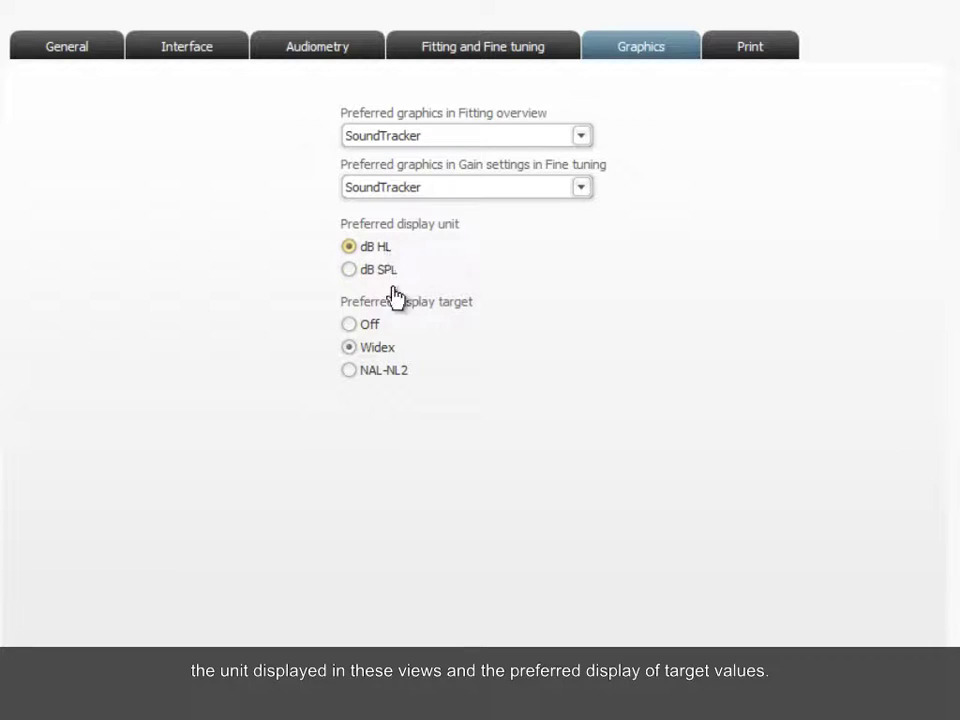
click(381, 352)
click(386, 373)
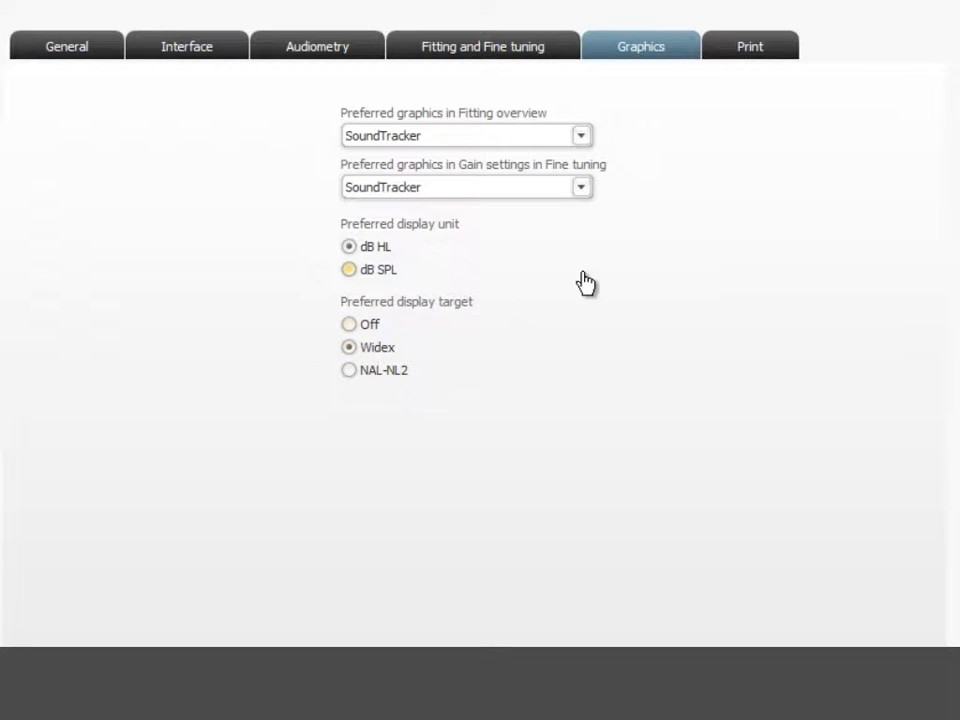
- Make Speech spectra the first graphic shown on printouts
click(751, 50)
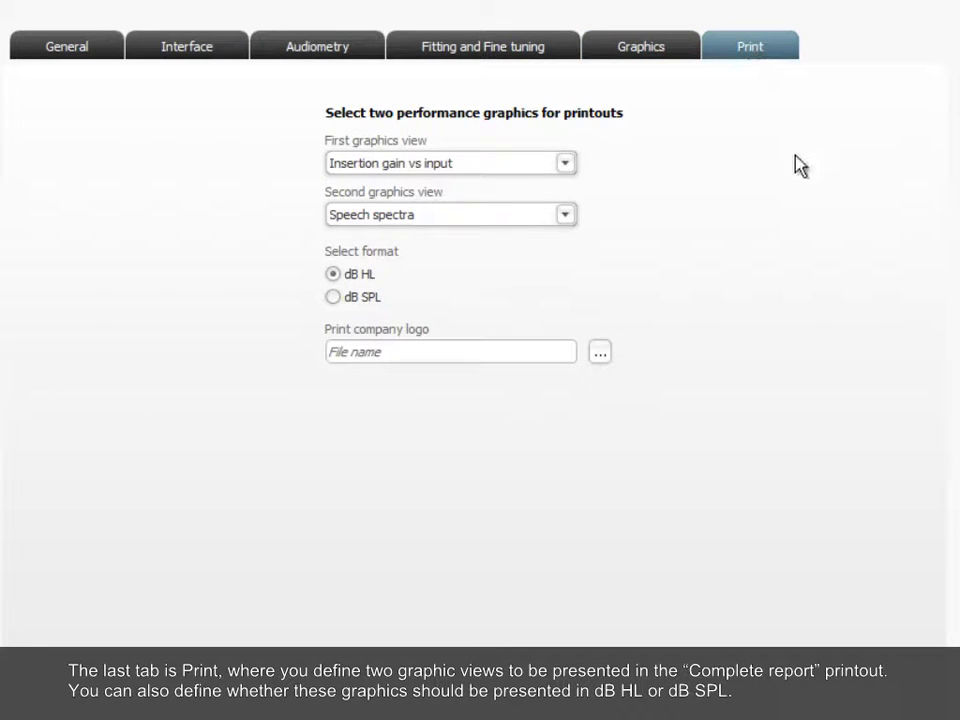
click(565, 165)
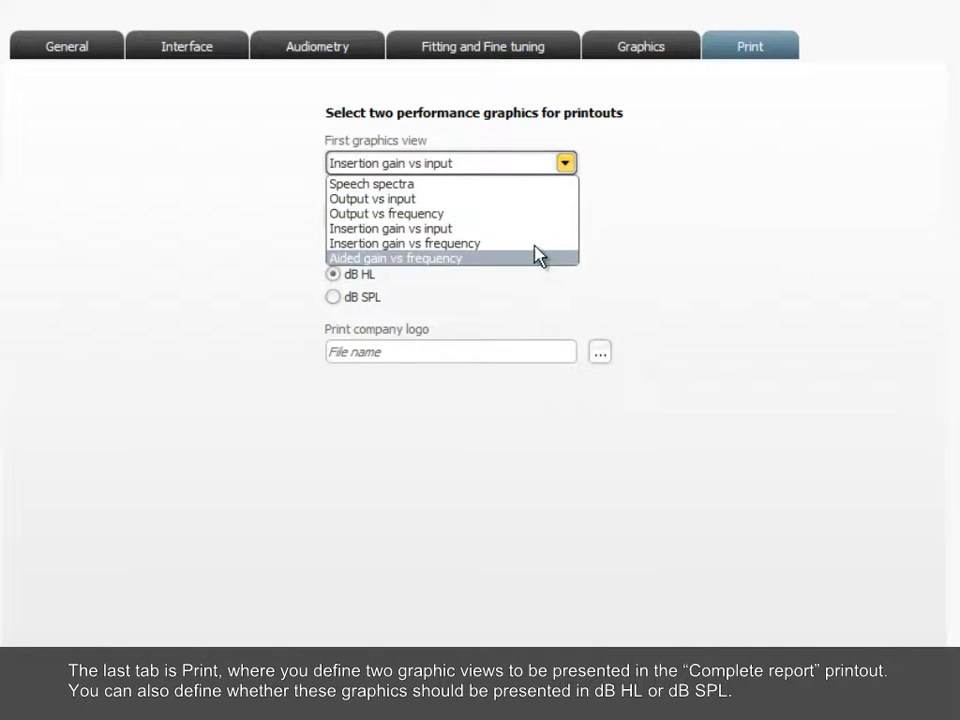
click(522, 186)
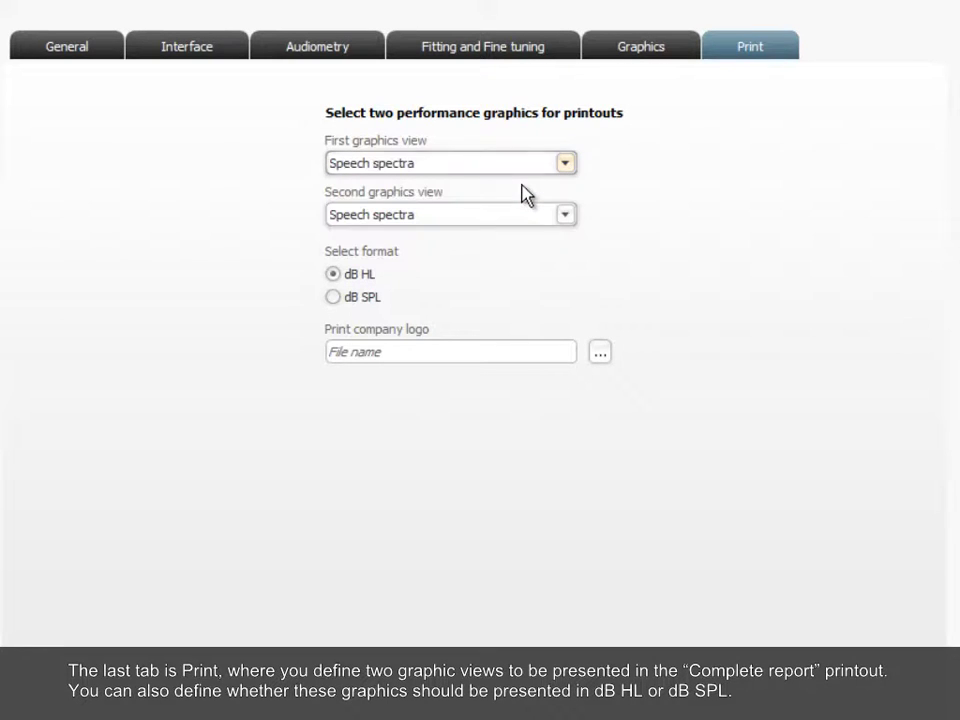
- Keep Speech spectra as the second printout graphic and choose the dB SPL option
click(481, 233)
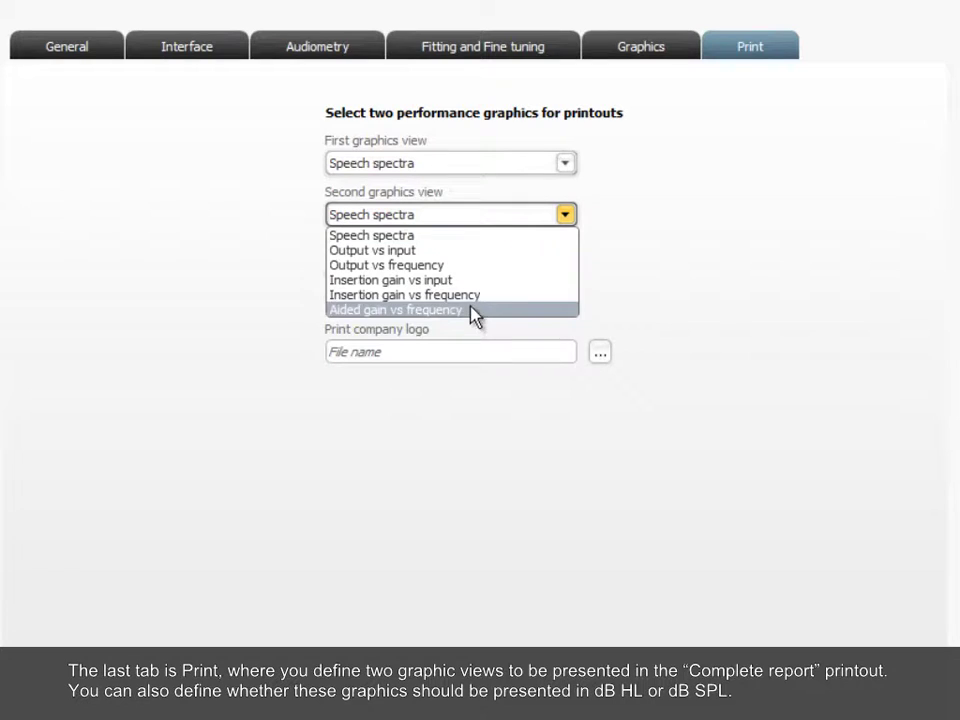
click(487, 241)
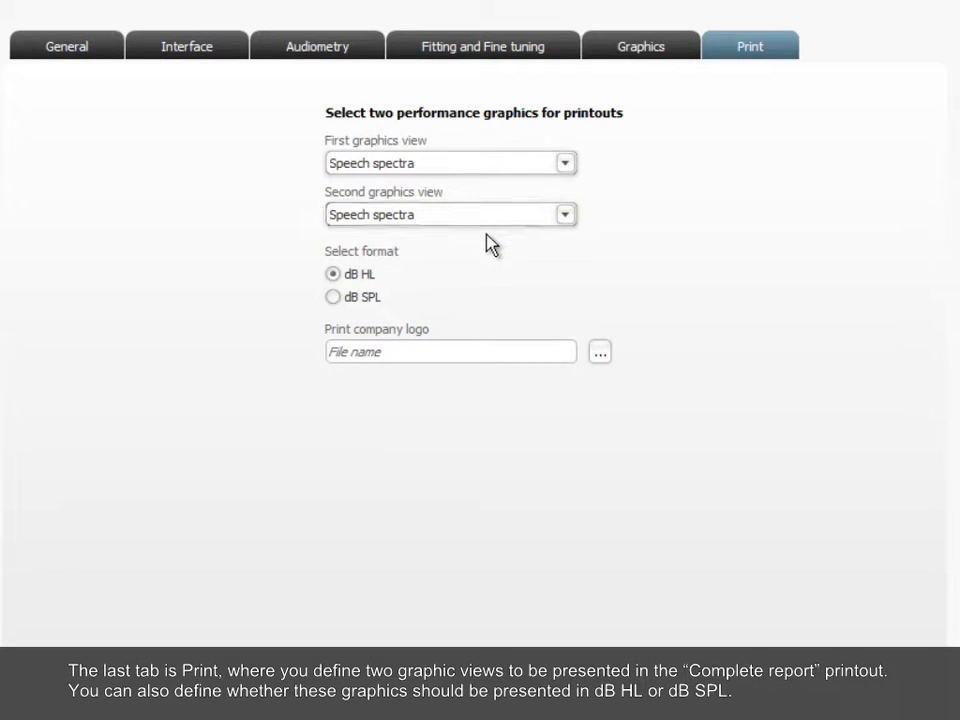
click(355, 302)
click(360, 276)
click(600, 357)
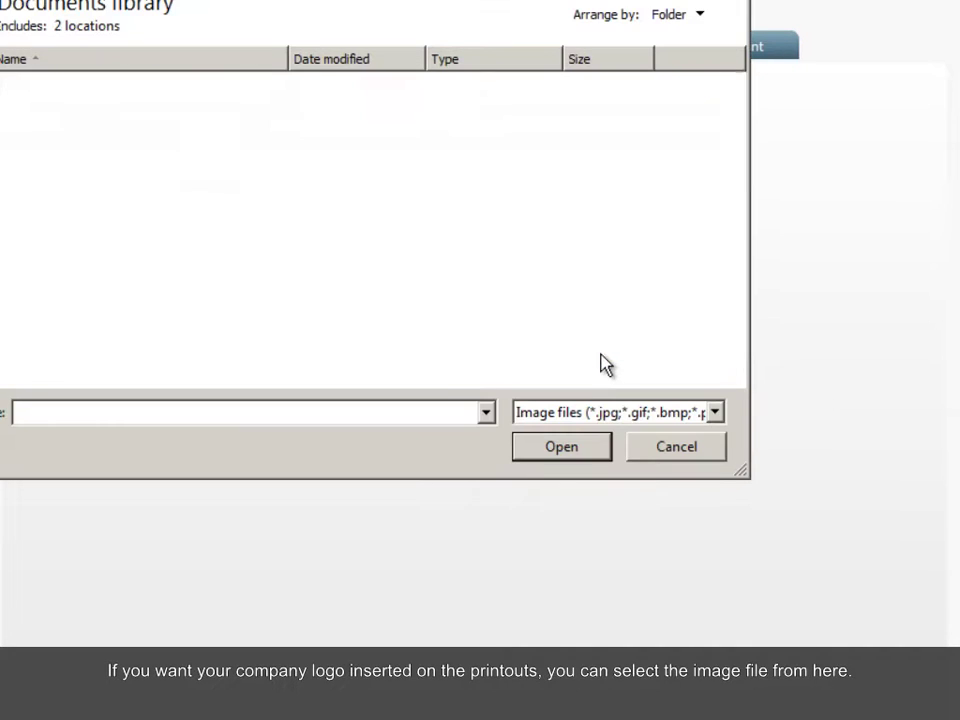
click(690, 458)
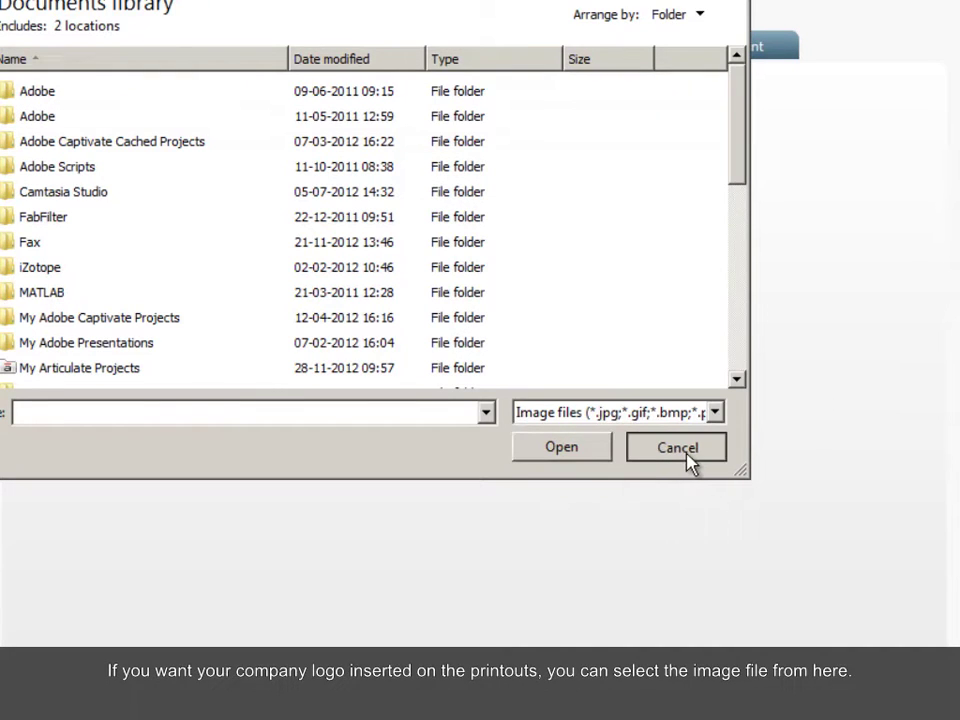